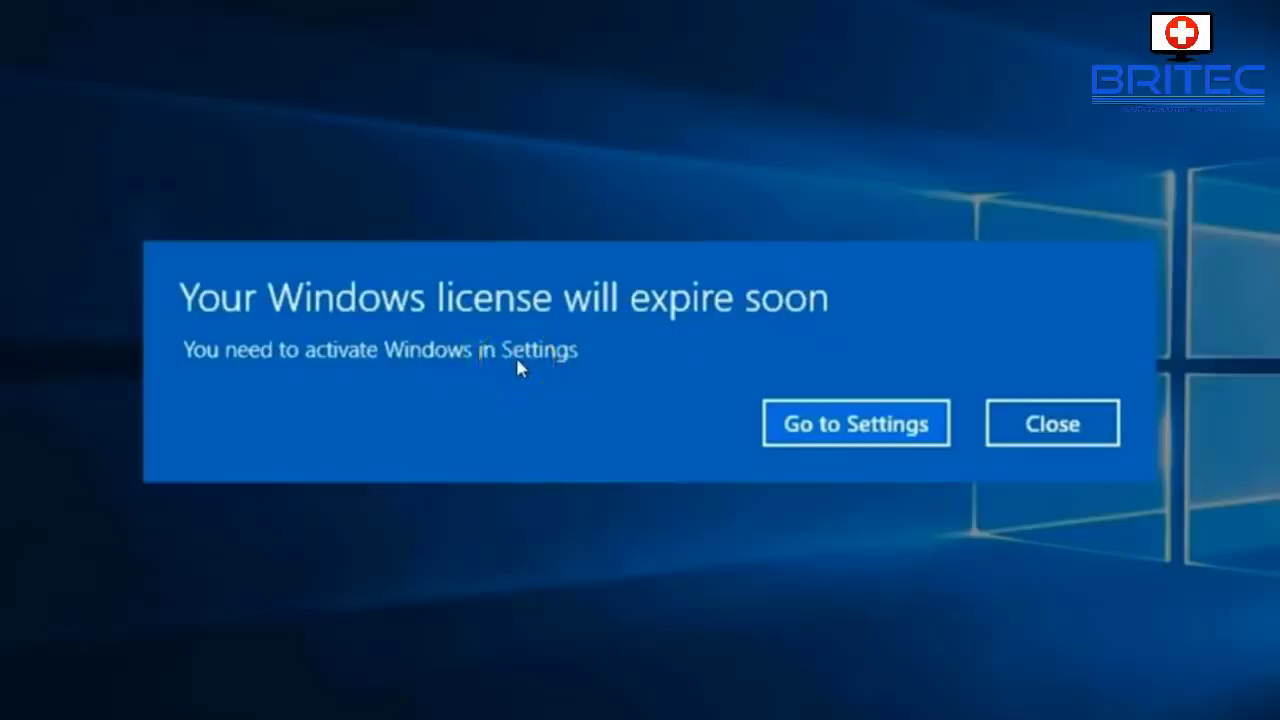
# Open the Windows activation settings from the licence expiry notice and review the last product key's error message.
pyautogui.click(851, 430)
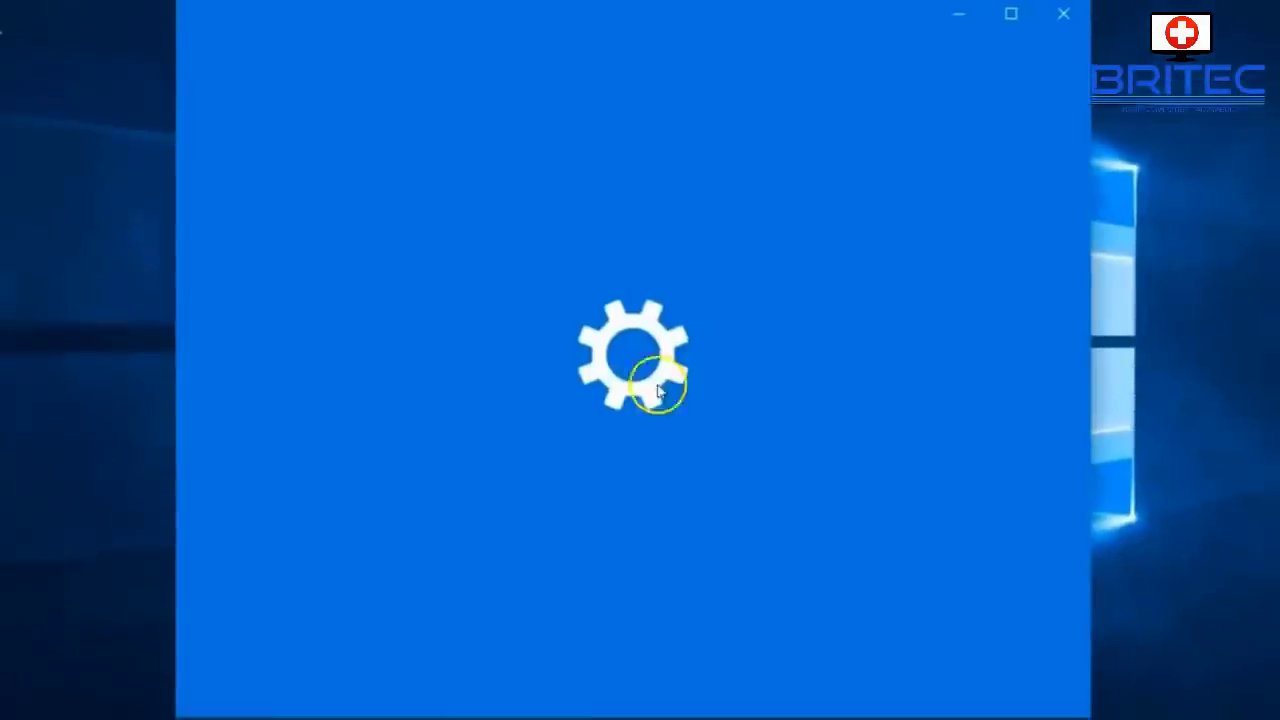
pyautogui.click(624, 318)
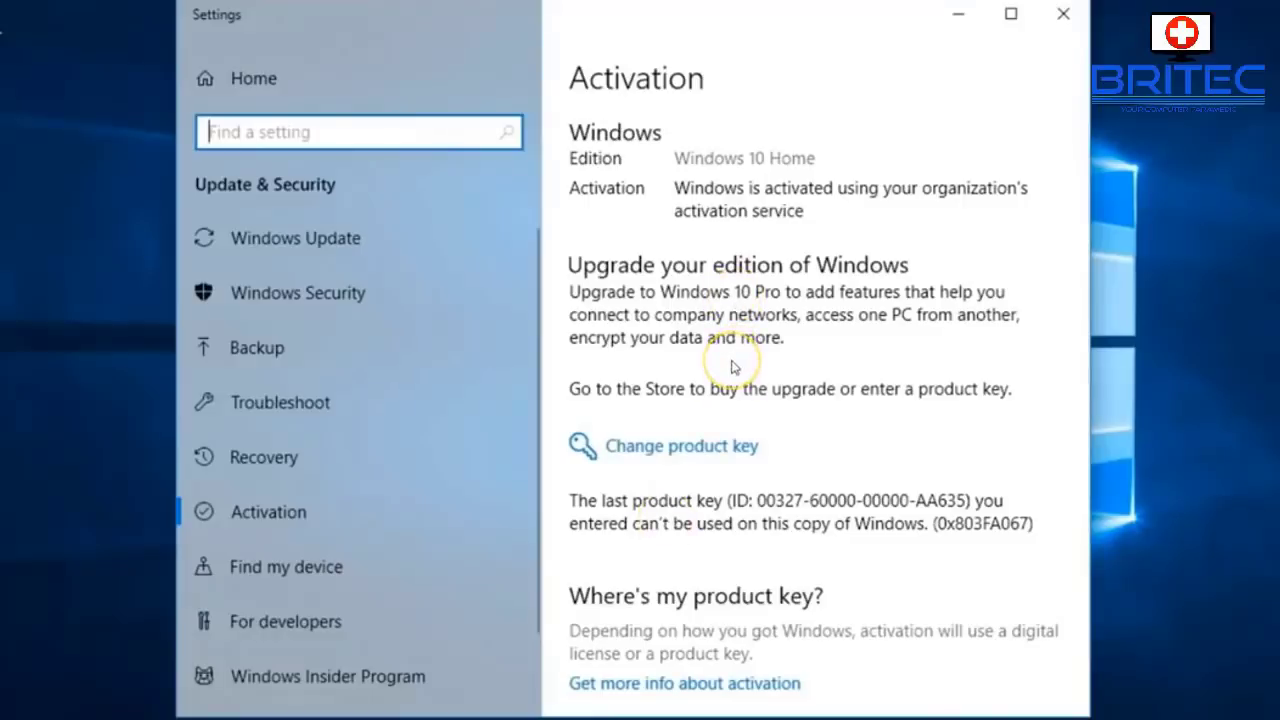
pyautogui.moveTo(560, 481)
pyautogui.mouseDown()
pyautogui.moveTo(622, 526)
pyautogui.moveTo(738, 553)
pyautogui.moveTo(1040, 543)
pyautogui.mouseUp()
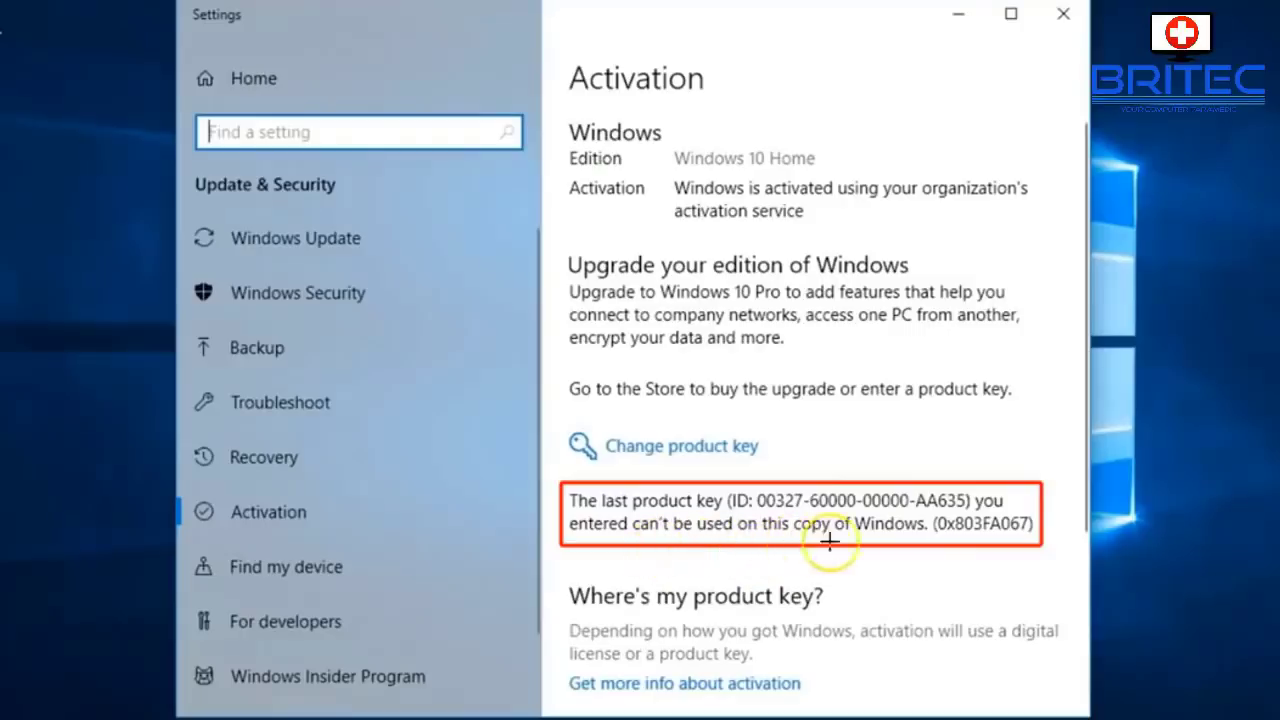
pyautogui.press('Escape')
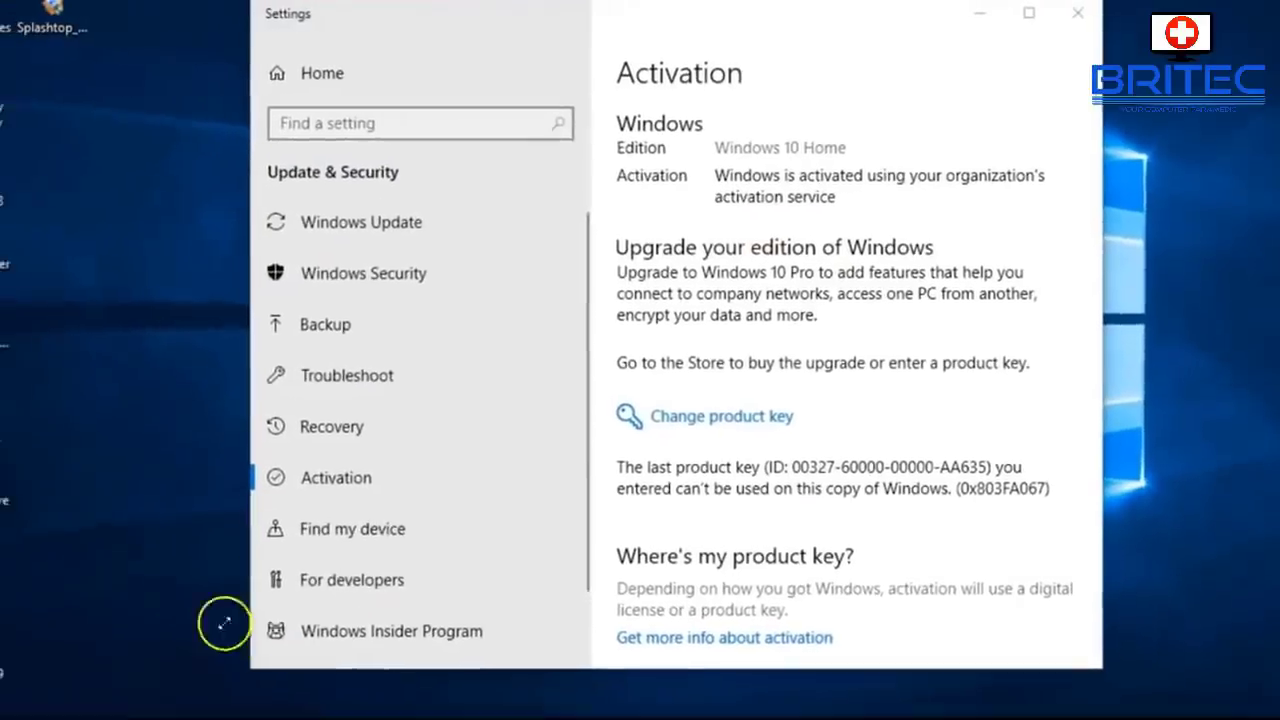
# Launch cmd with administrative privileges as a new task from Task Manager, and close Task Manager.
pyautogui.rightClick(259, 703)
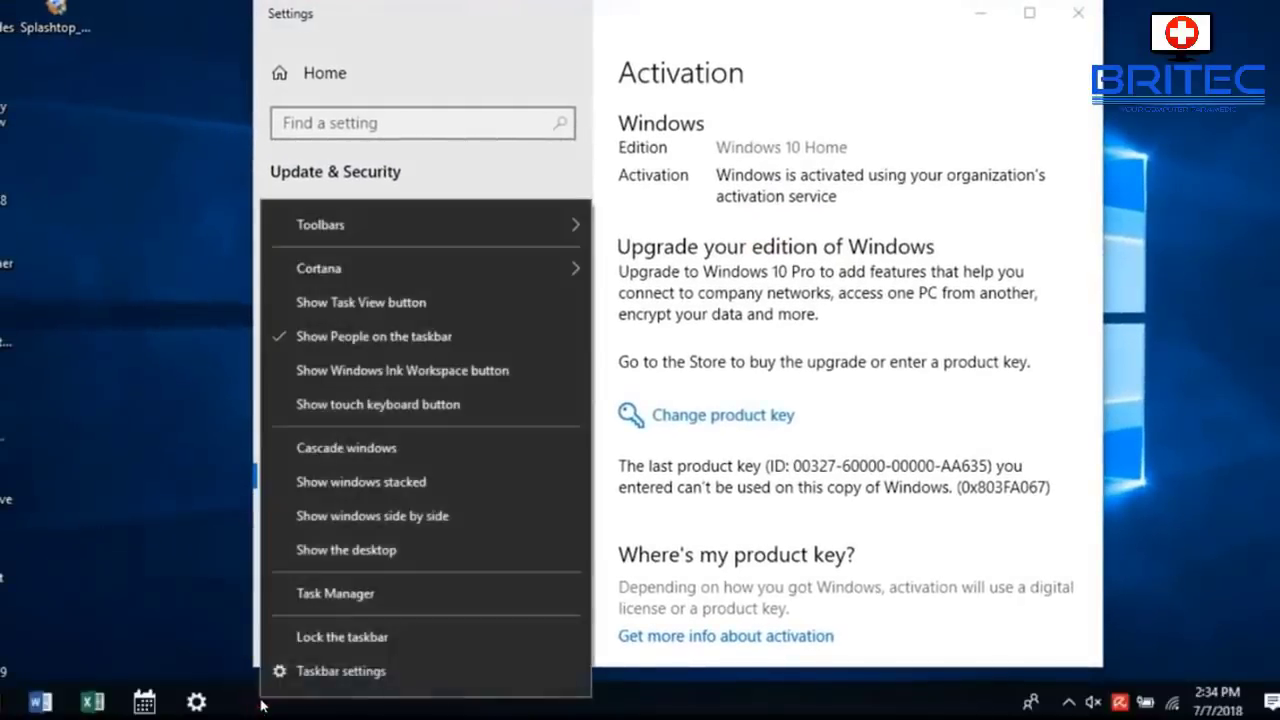
pyautogui.click(338, 594)
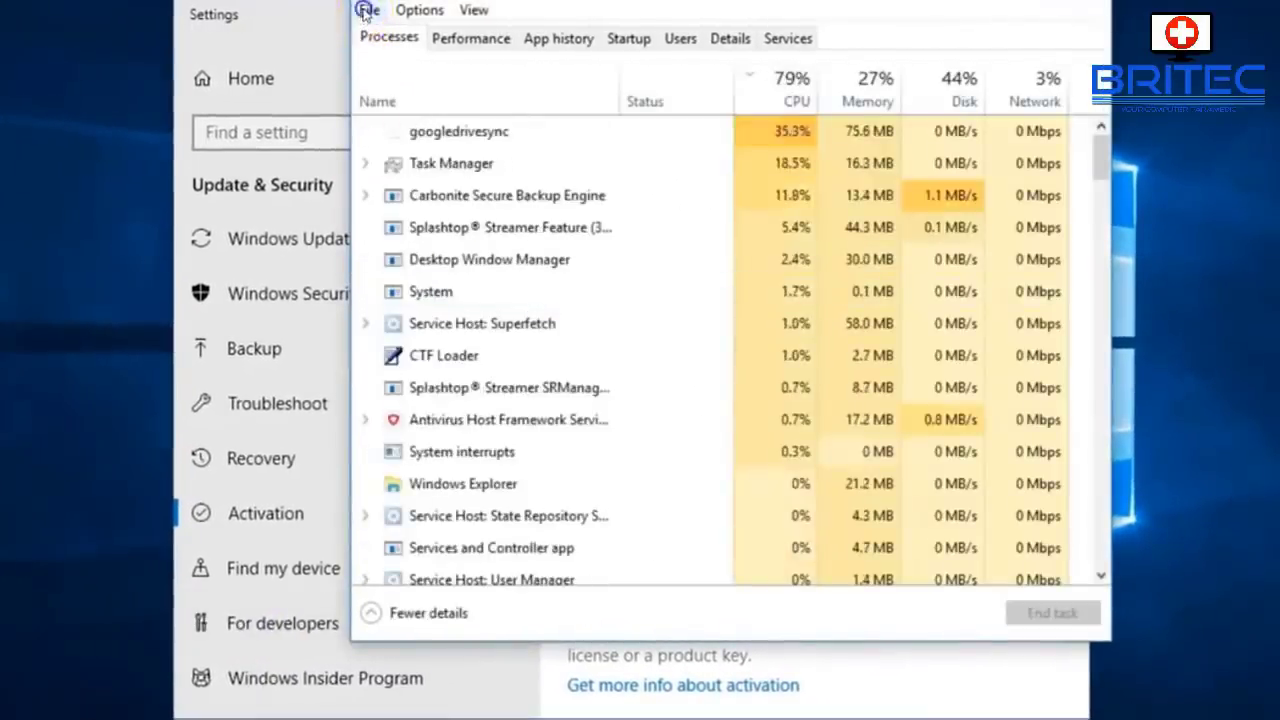
pyautogui.click(366, 10)
pyautogui.click(397, 36)
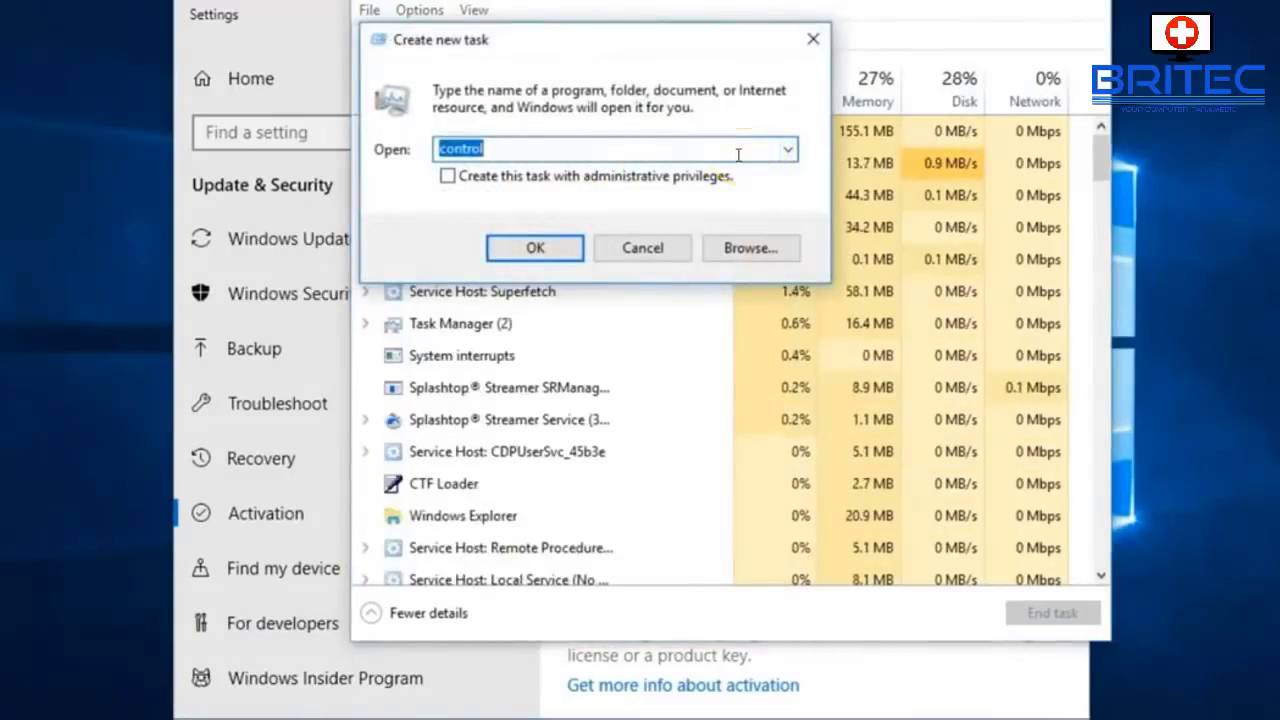
pyautogui.write('c')
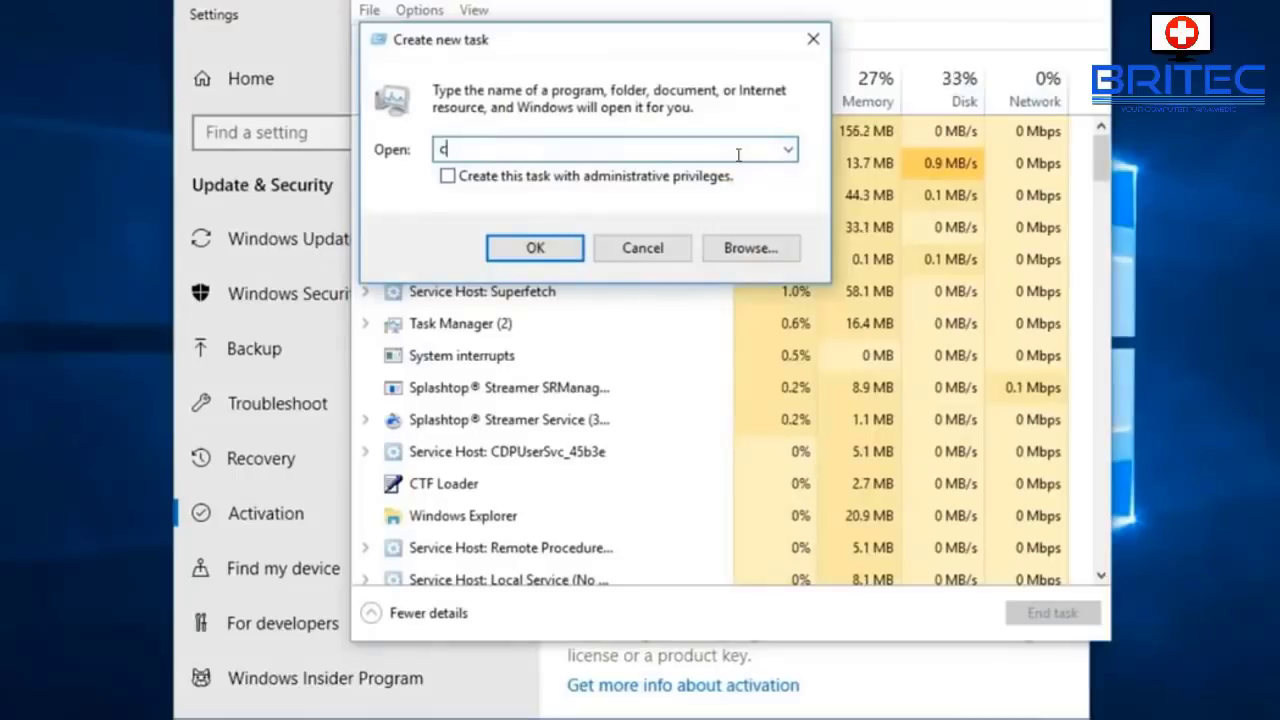
pyautogui.write('md')
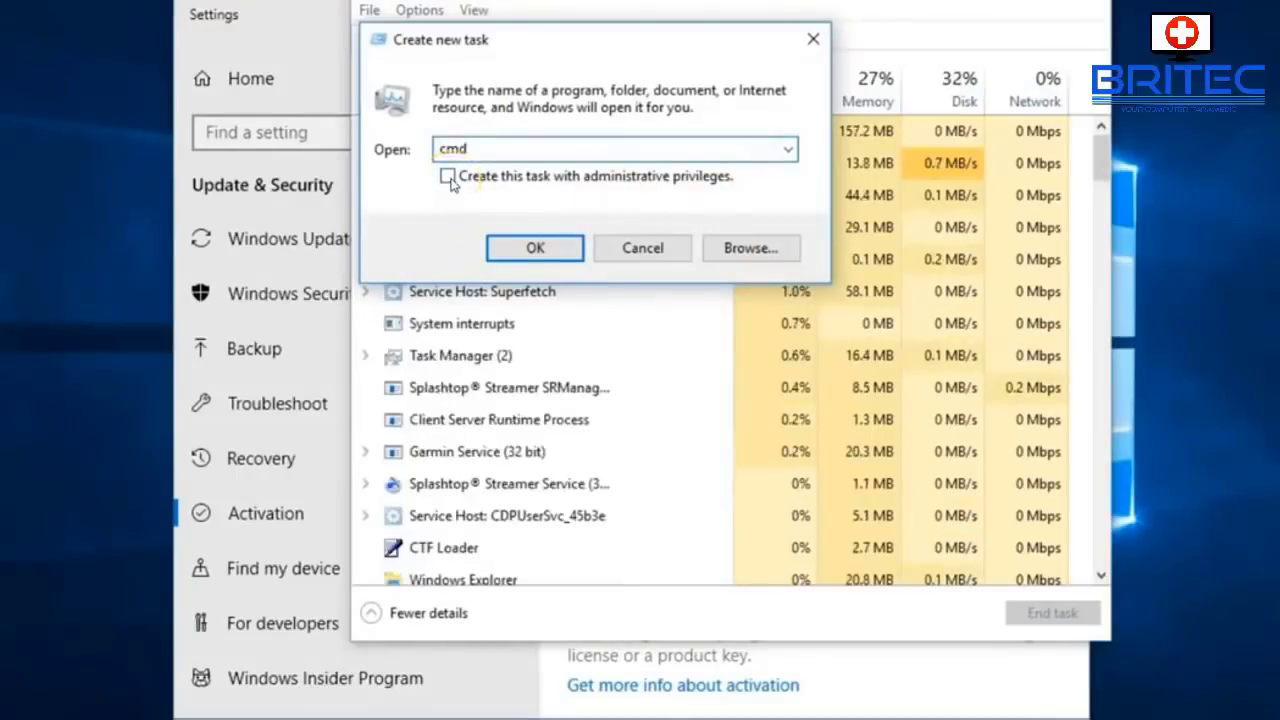
pyautogui.click(448, 177)
pyautogui.click(519, 259)
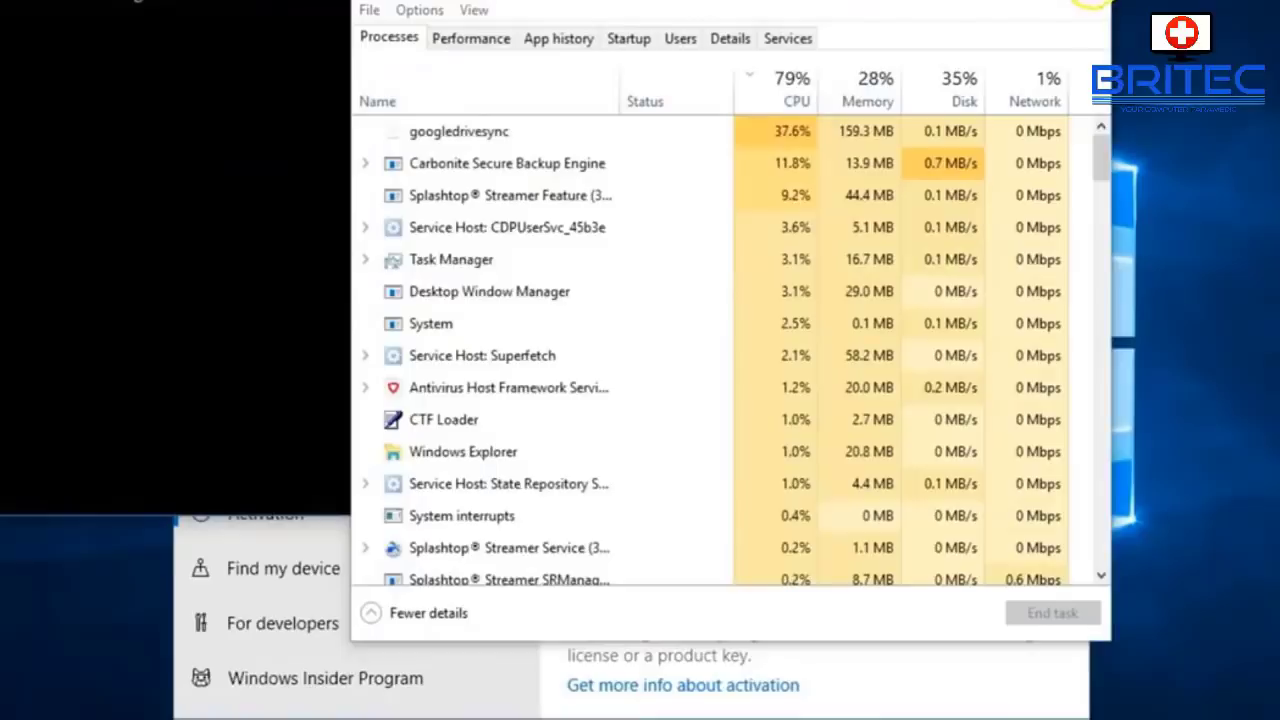
pyautogui.click(1092, 2)
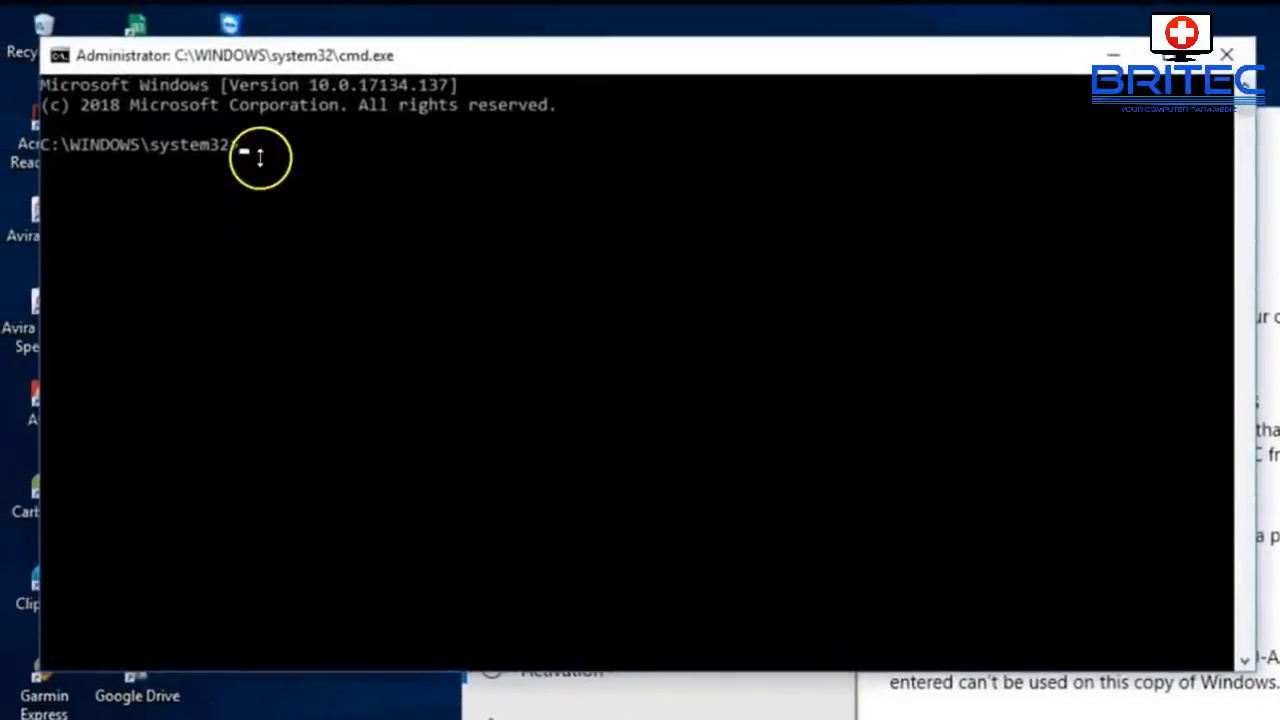
# Run wmic path SoftwareLicensingService get OA3xOriginalProductKey to retrieve the original Windows product key.
pyautogui.rightClick(264, 156)
pyautogui.click(258, 161)
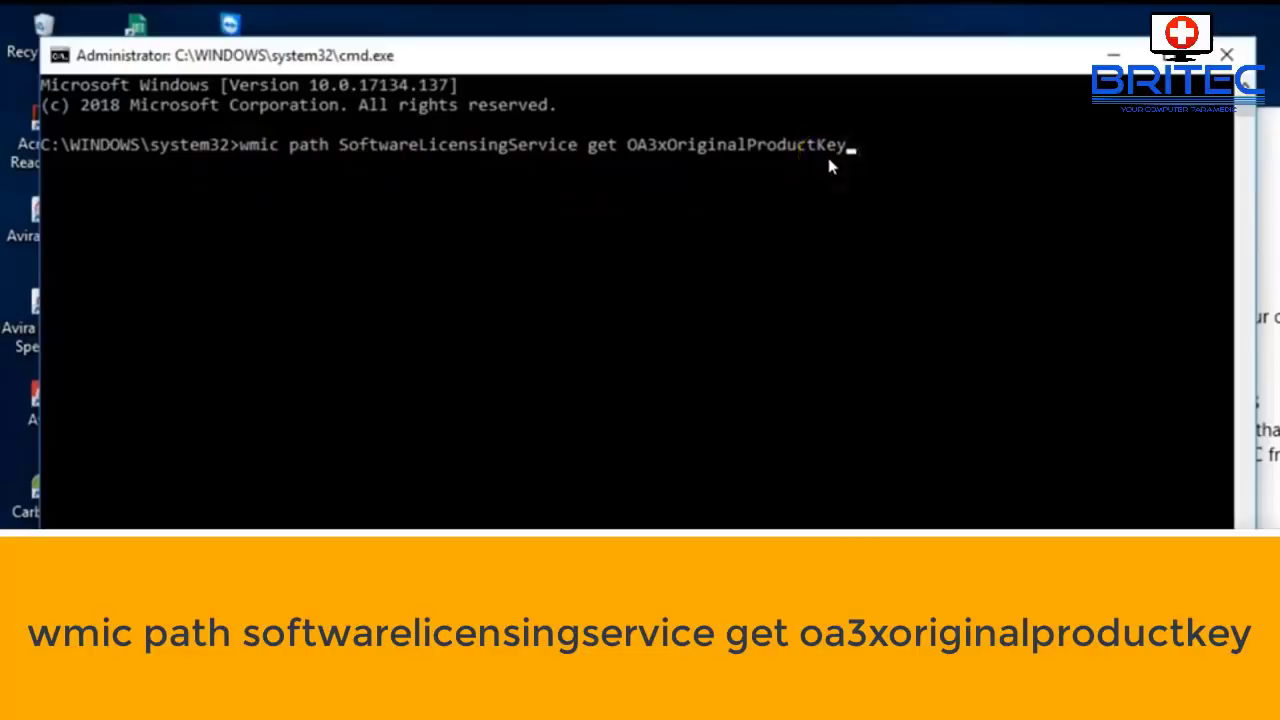
pyautogui.press('Return')
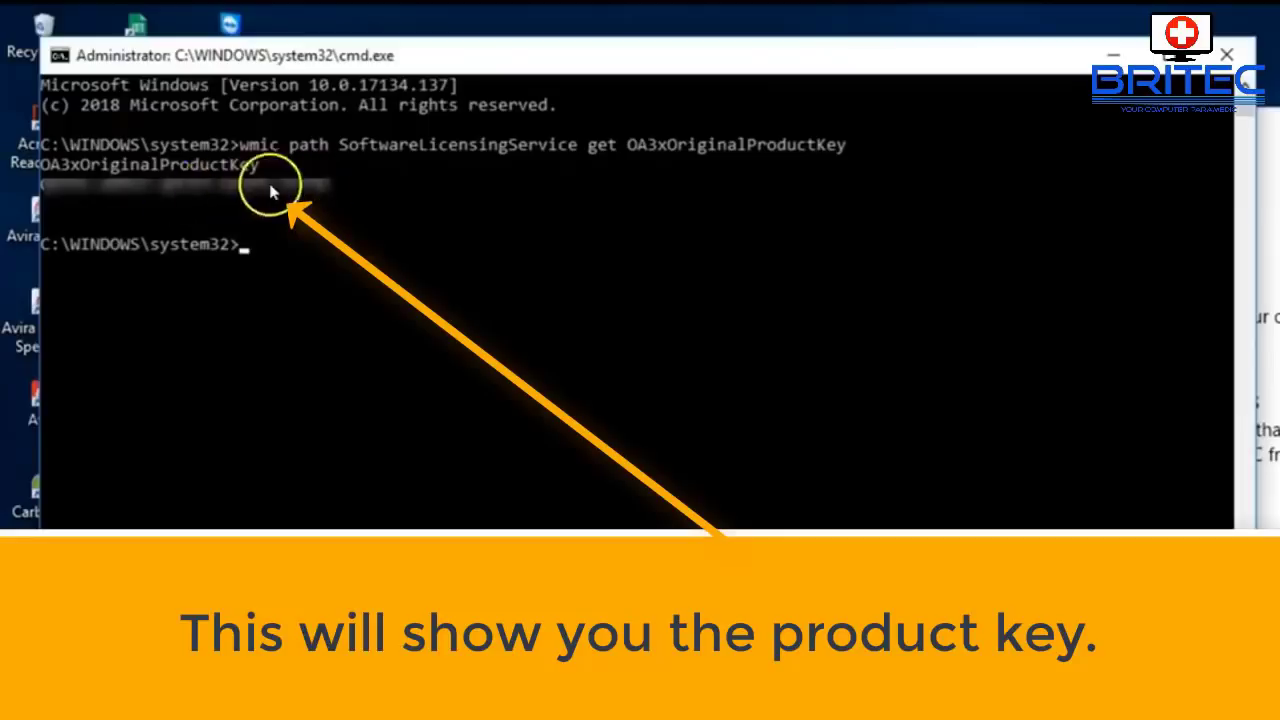
# Copy the retrieved product key from the command output and close the command window.
pyautogui.moveTo(337, 186); pyautogui.dragTo(44, 192)
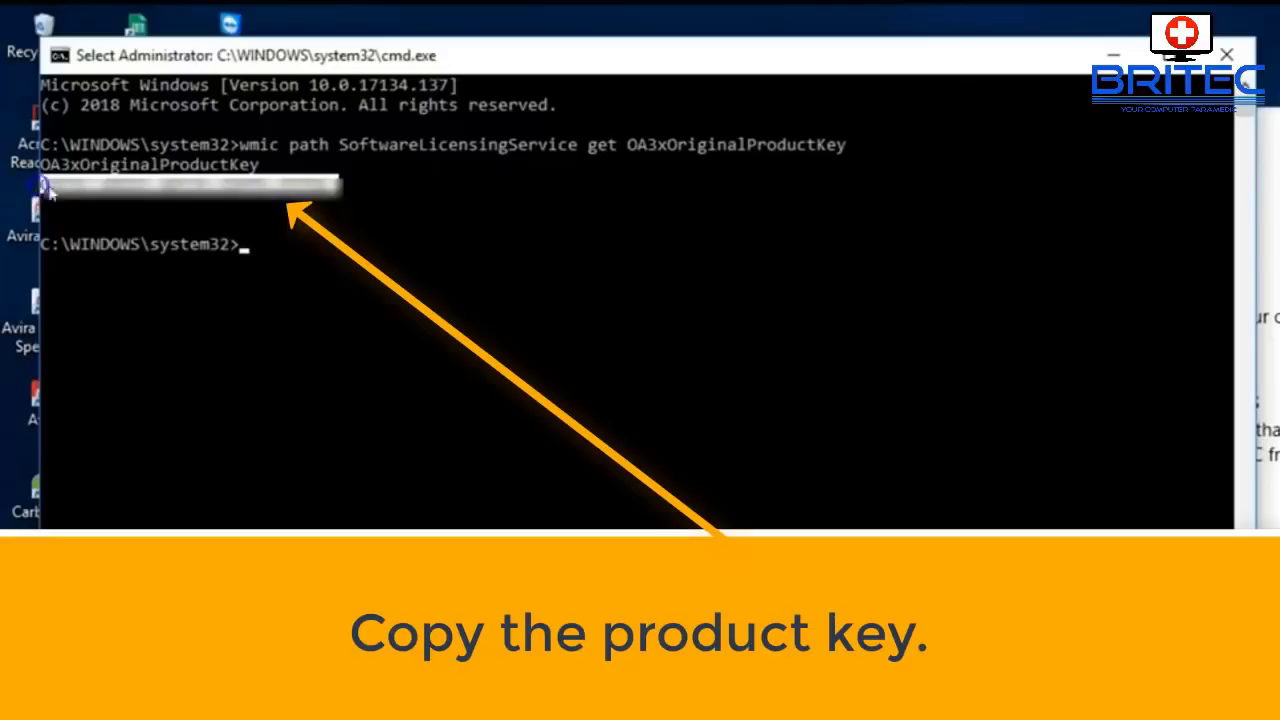
pyautogui.hotkey('ctrl', 'c')
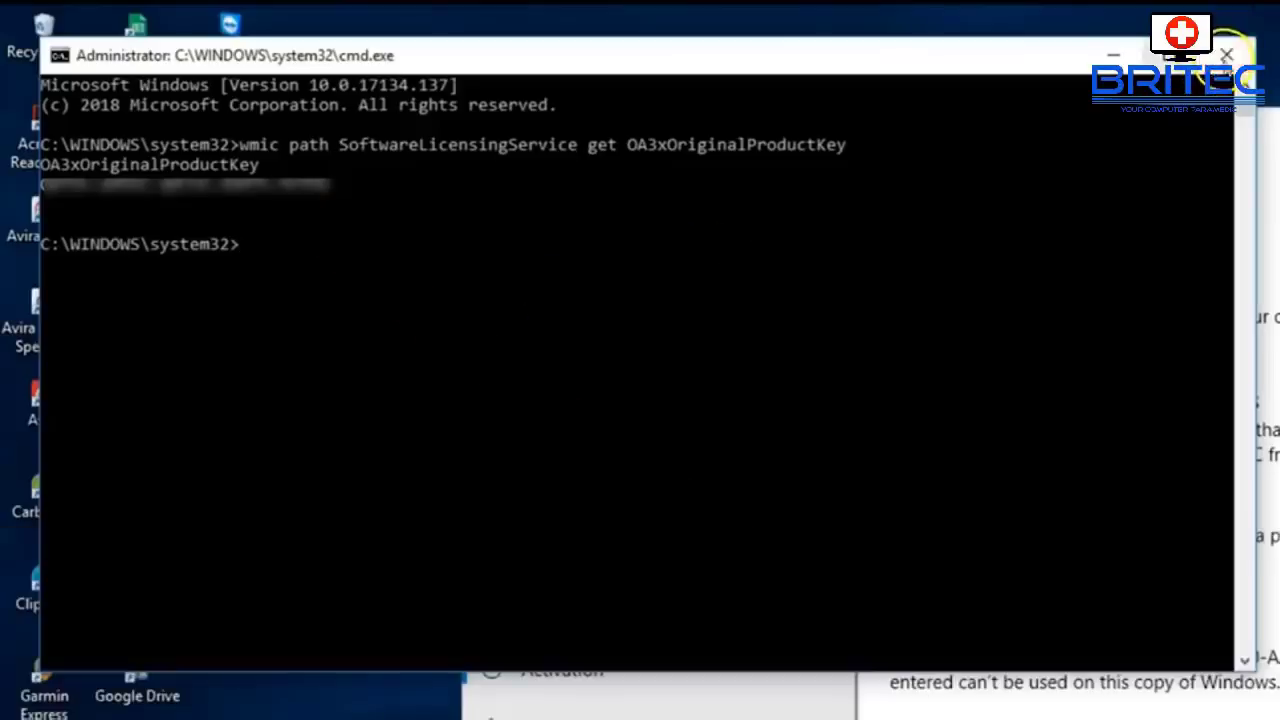
pyautogui.click(1226, 55)
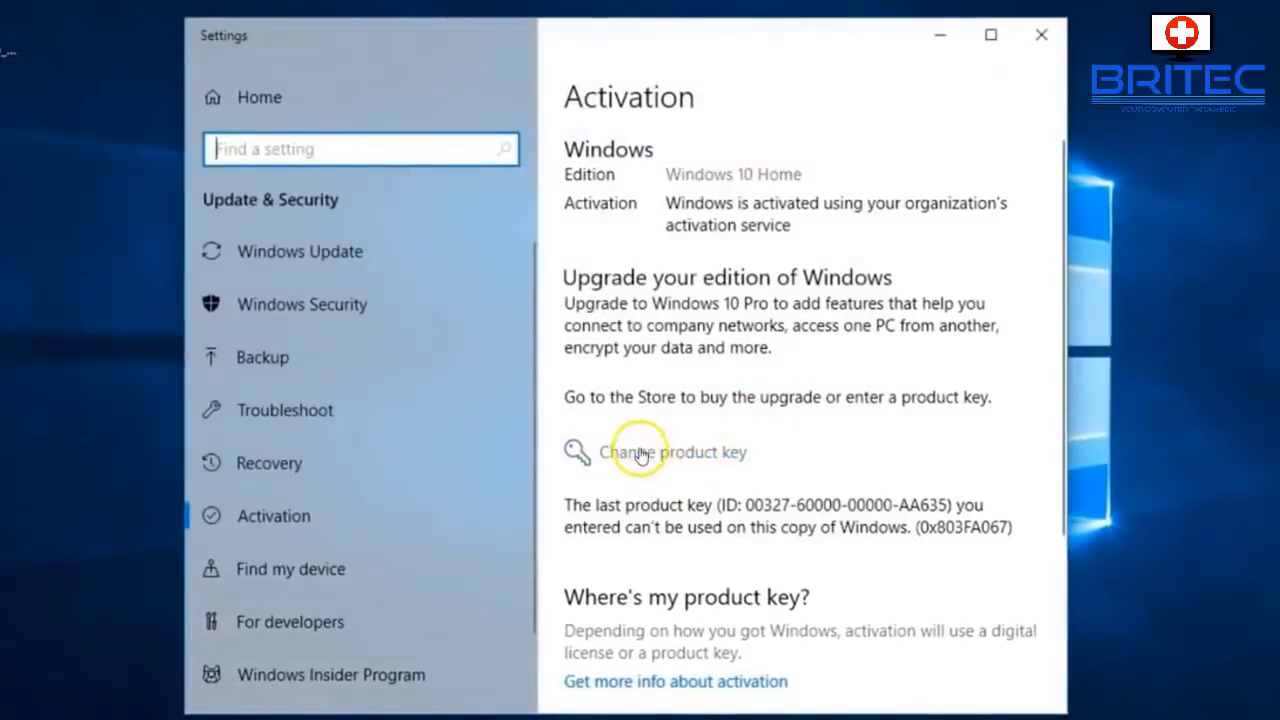
# Change the Windows product key by pasting the copied key into the product key field and submitting it.
pyautogui.click(649, 458)
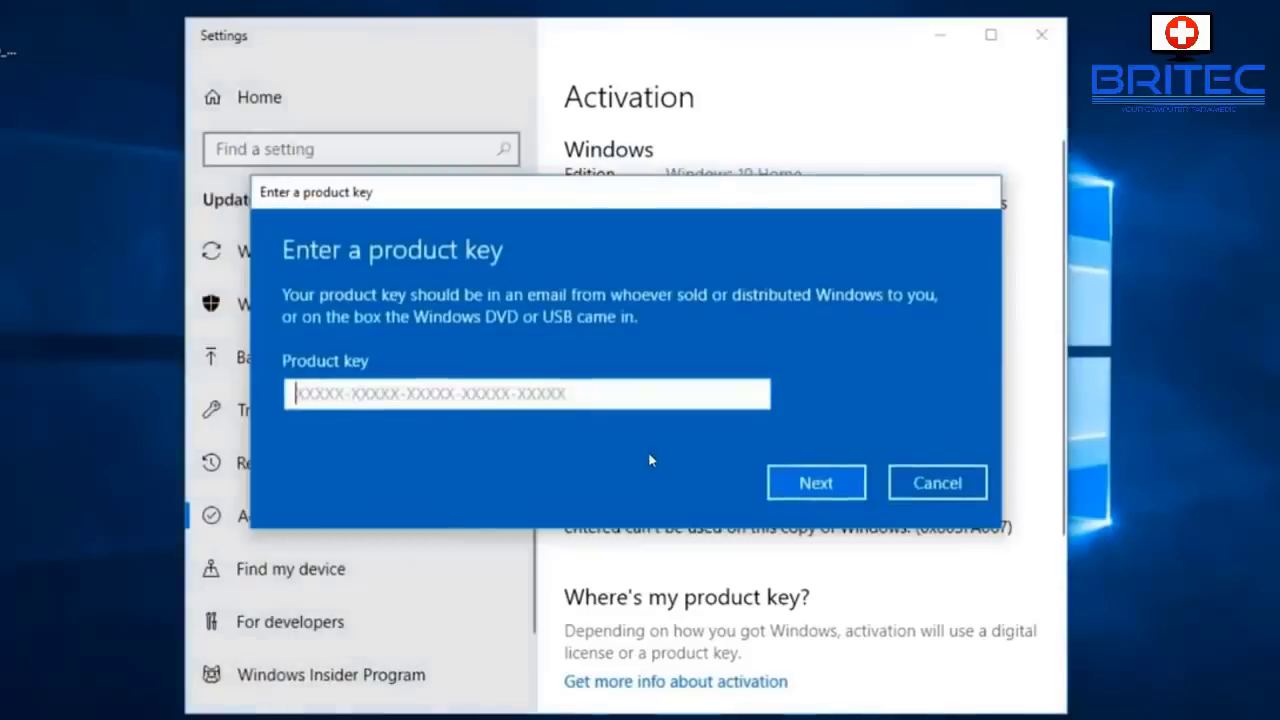
pyautogui.click(556, 446)
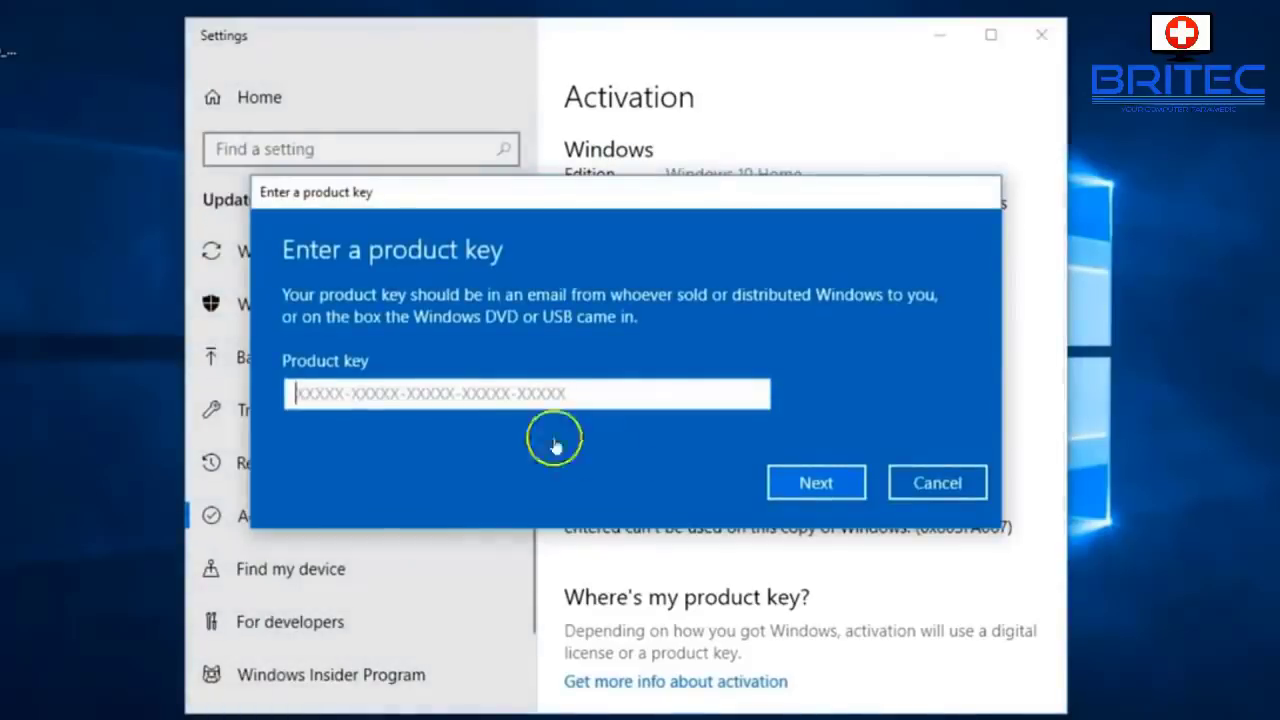
pyautogui.click(312, 390)
pyautogui.rightClick(313, 391)
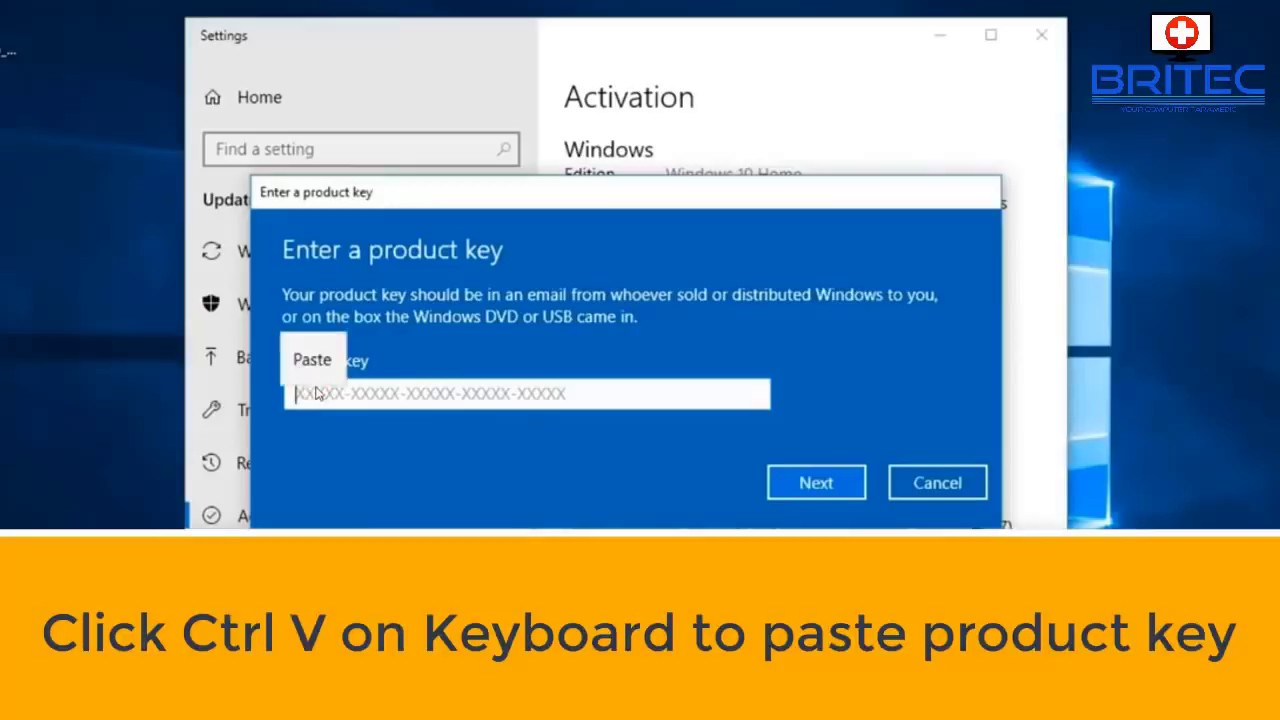
pyautogui.click(316, 383)
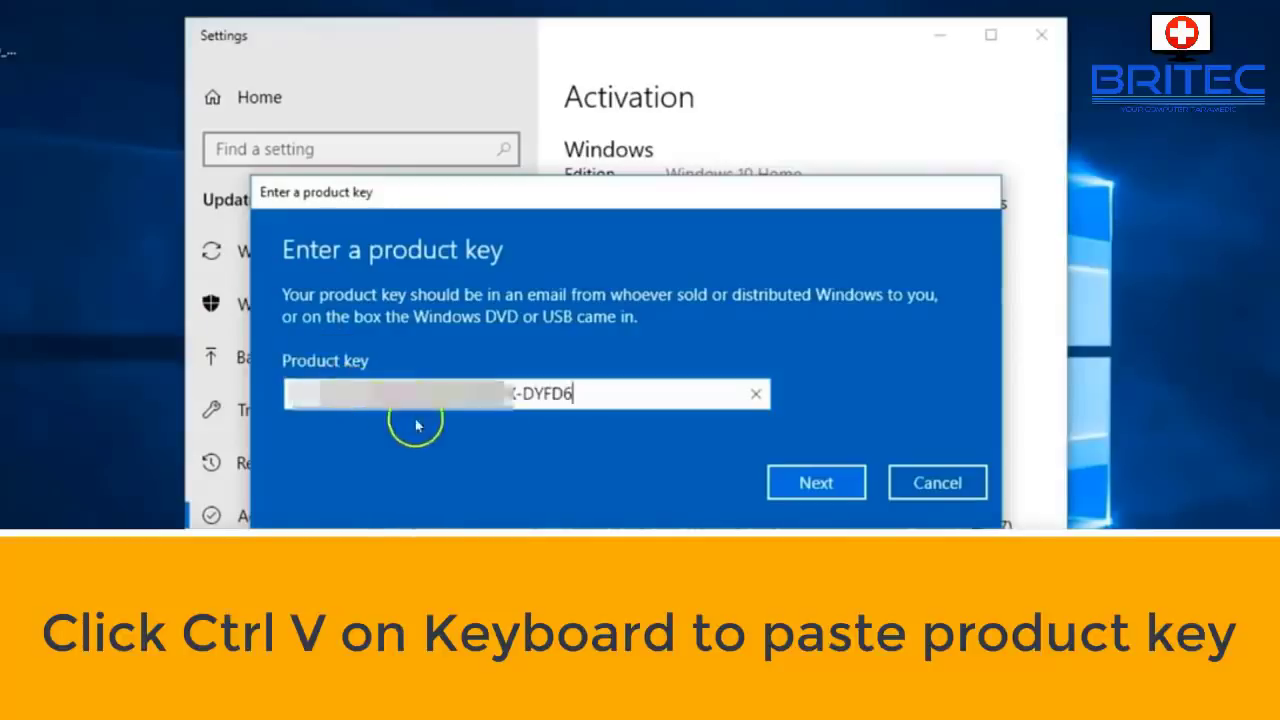
pyautogui.click(815, 485)
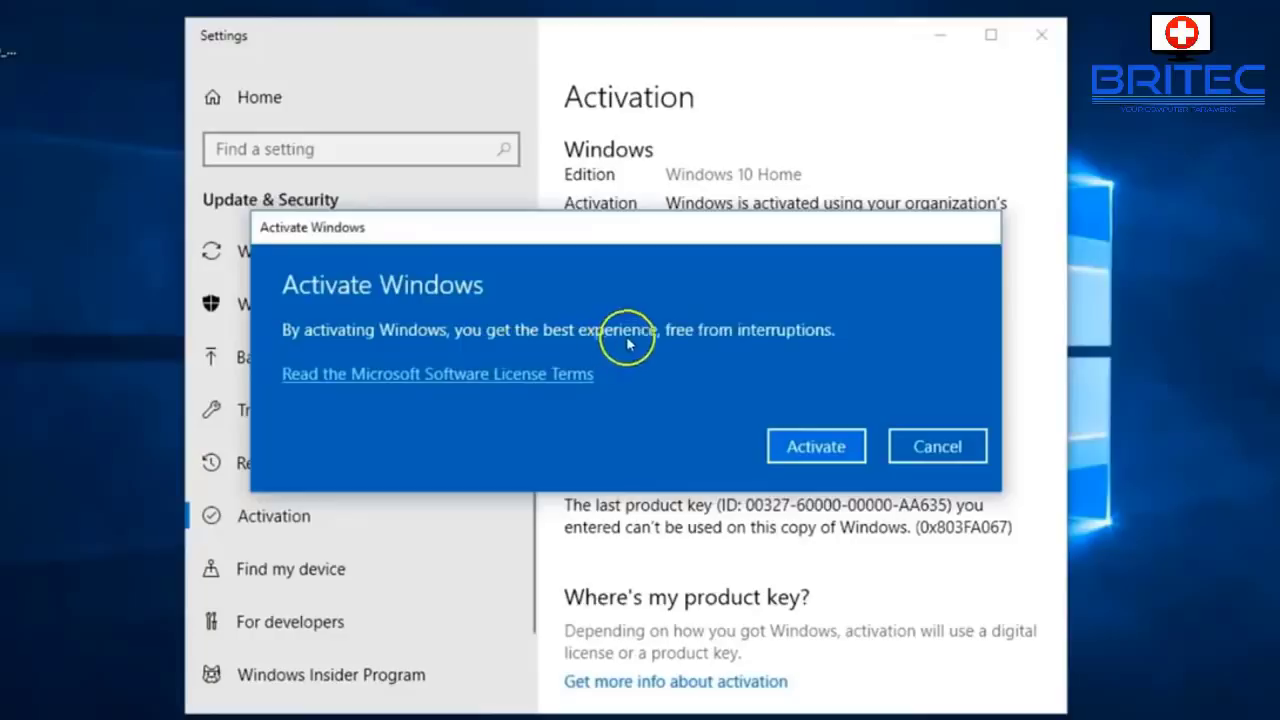
# Activate Windows with the submitted key, check the activation status, and close the completion dialog.
pyautogui.click(803, 453)
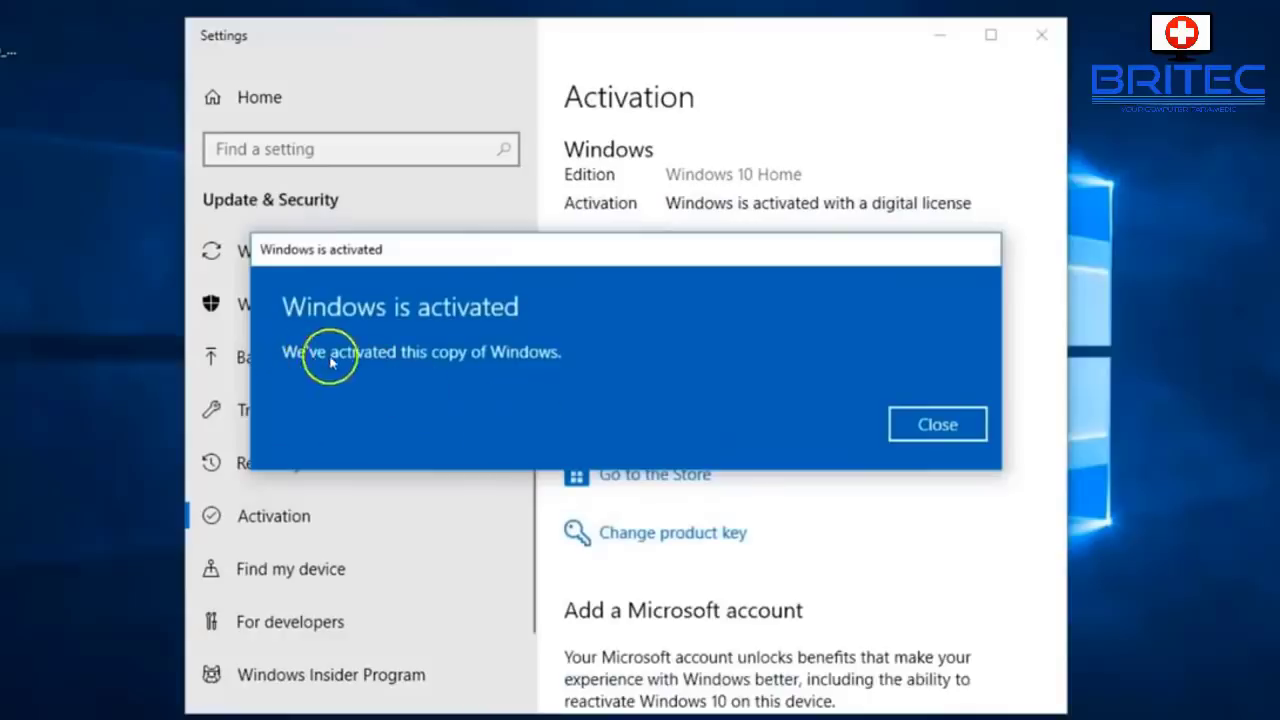
pyautogui.moveTo(689, 268); pyautogui.dragTo(671, 363)
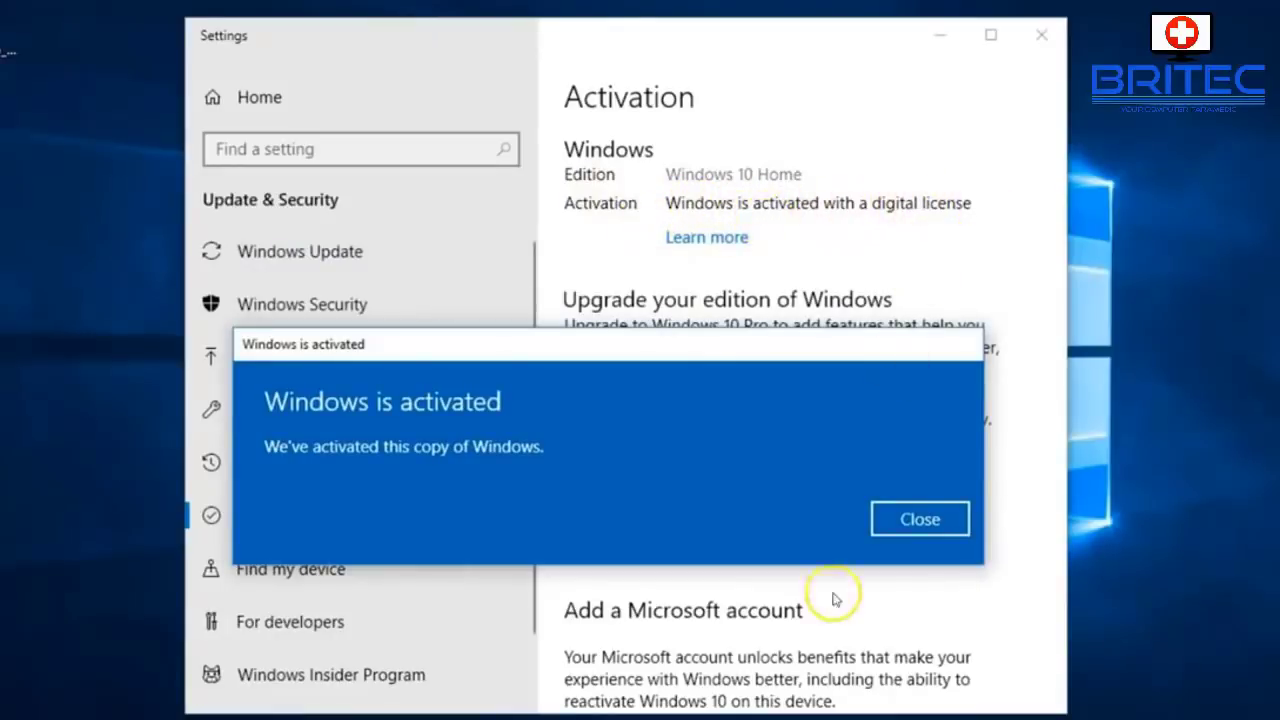
pyautogui.click(910, 519)
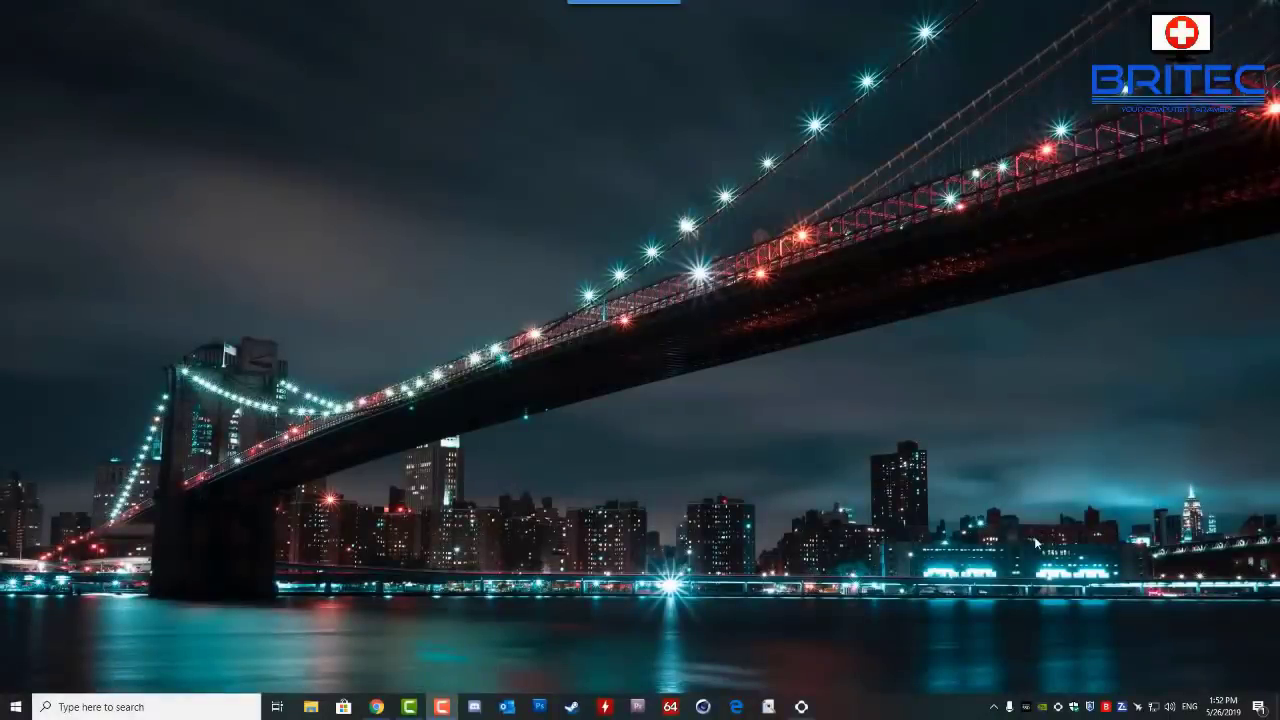
# Search Windows for cmd and run Command Prompt as administrator.
pyautogui.click(68, 707)
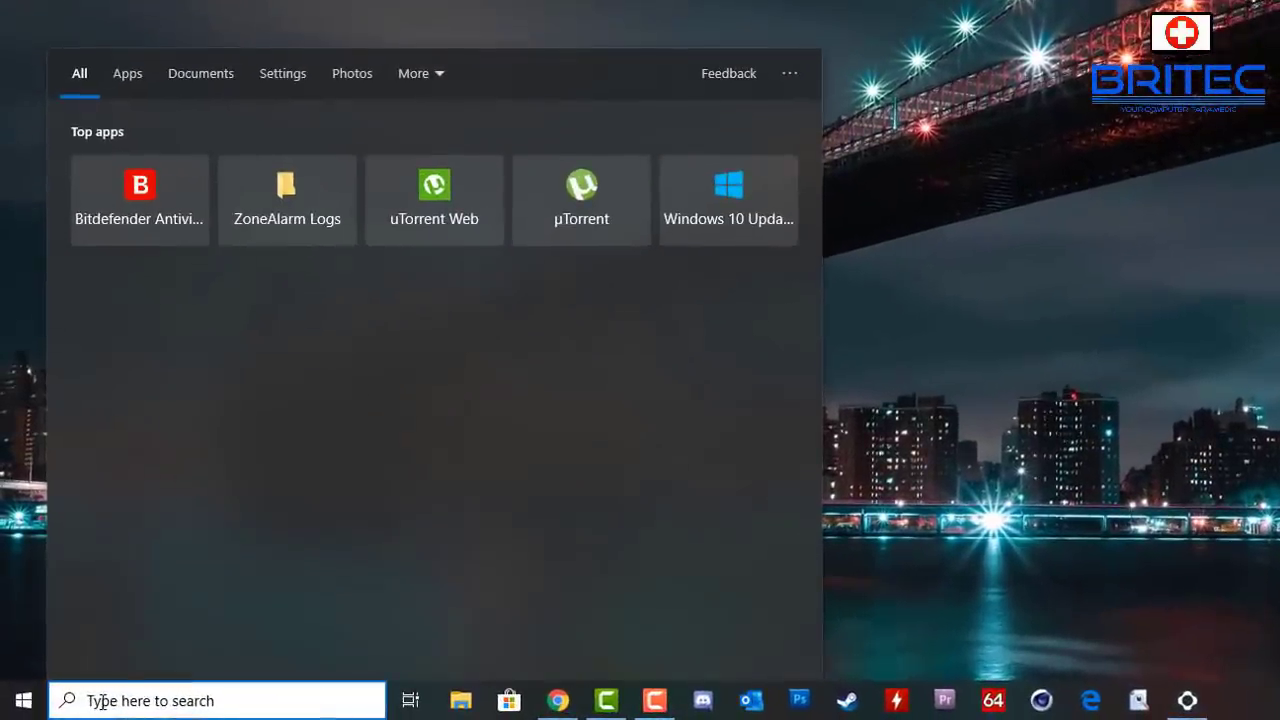
pyautogui.write('cmd')
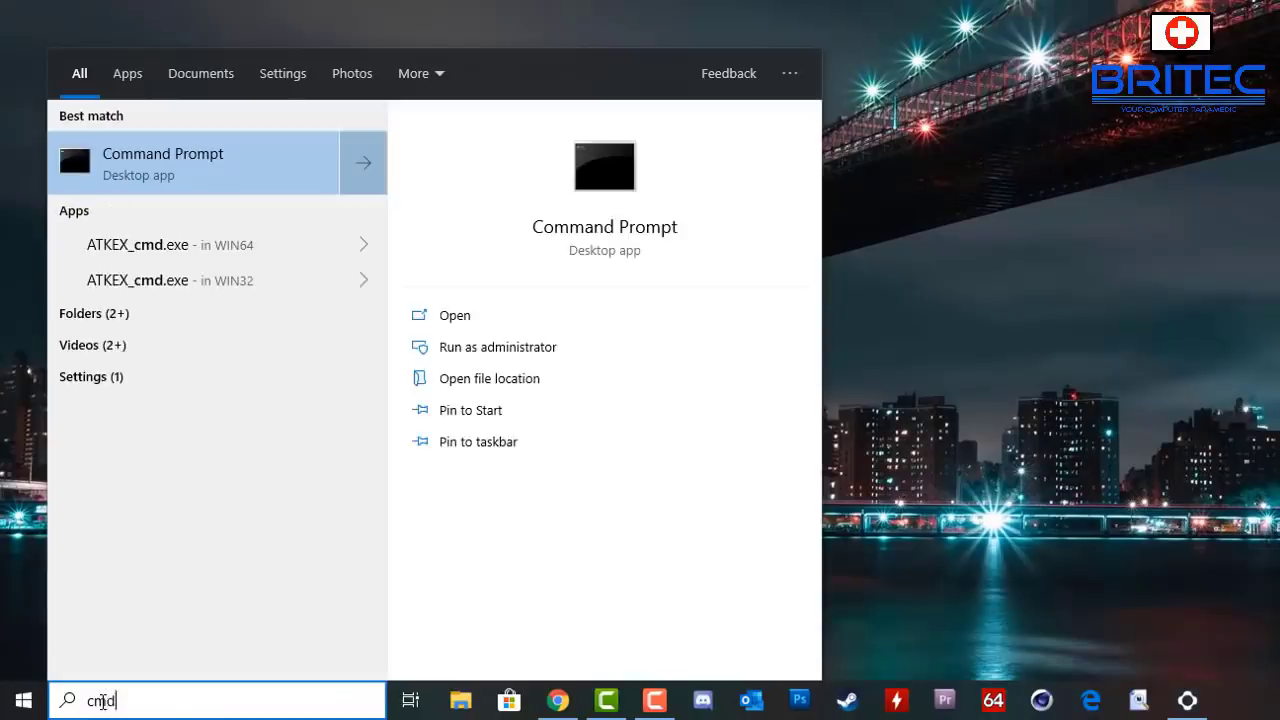
pyautogui.rightClick(174, 163)
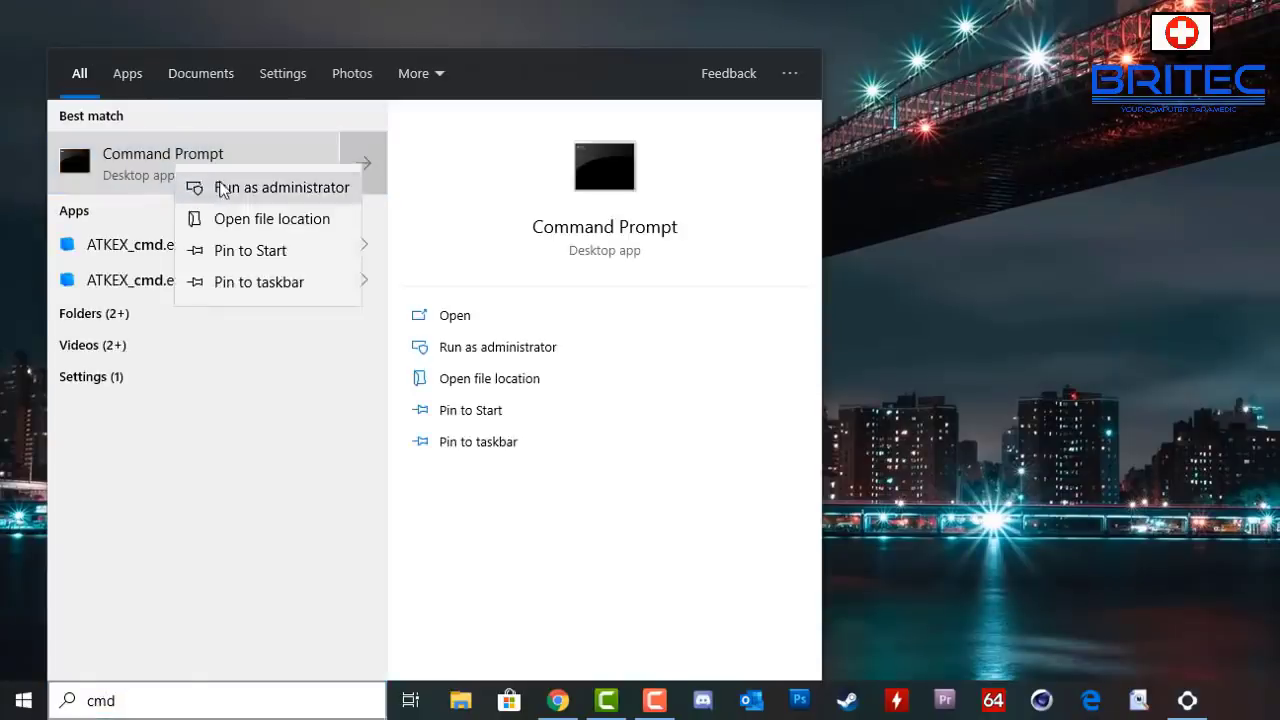
pyautogui.click(209, 186)
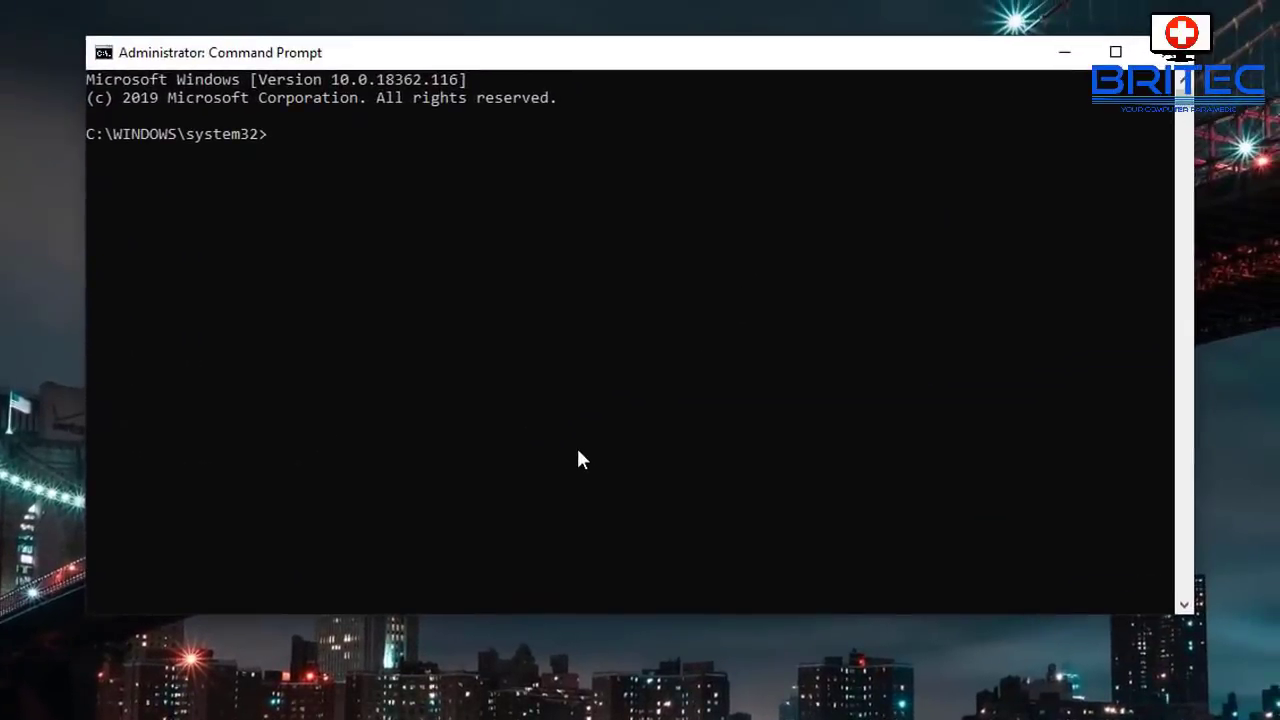
# Run slmgr -rearm to reset the Windows licensing status and dismiss the resulting message.
pyautogui.write('sl')
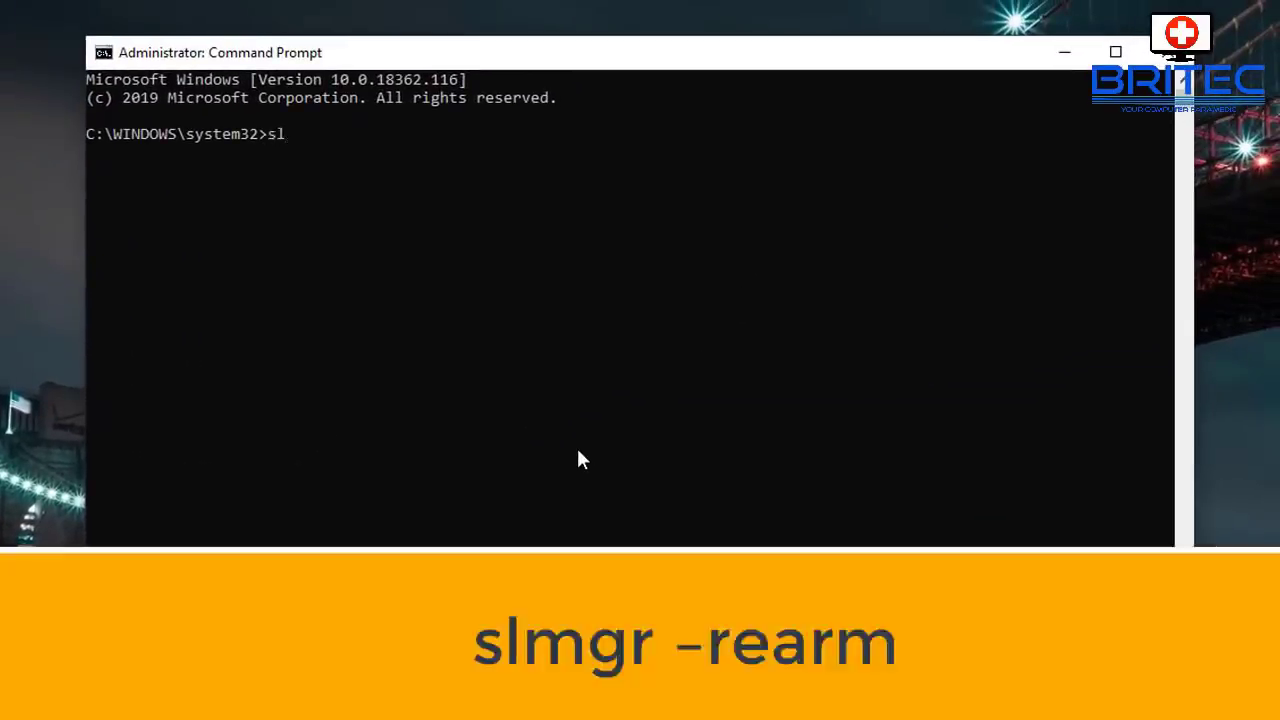
pyautogui.write('mgr -rearm')
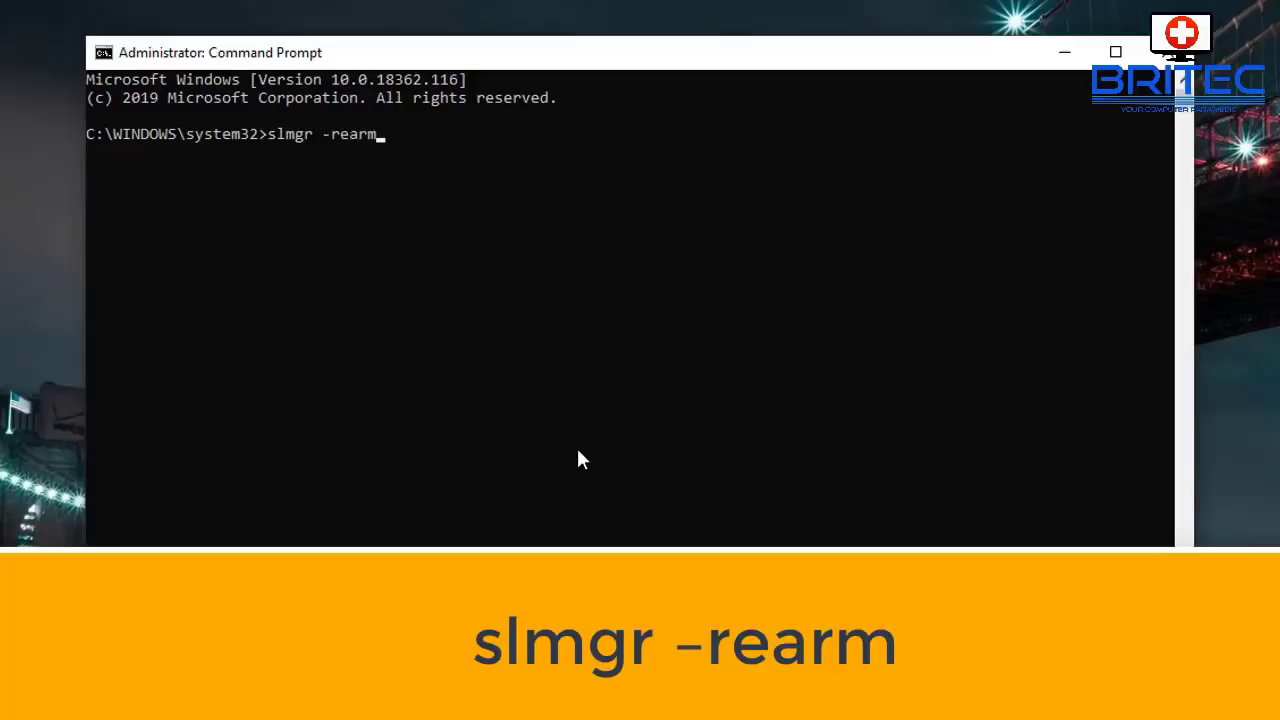
pyautogui.press('Return')
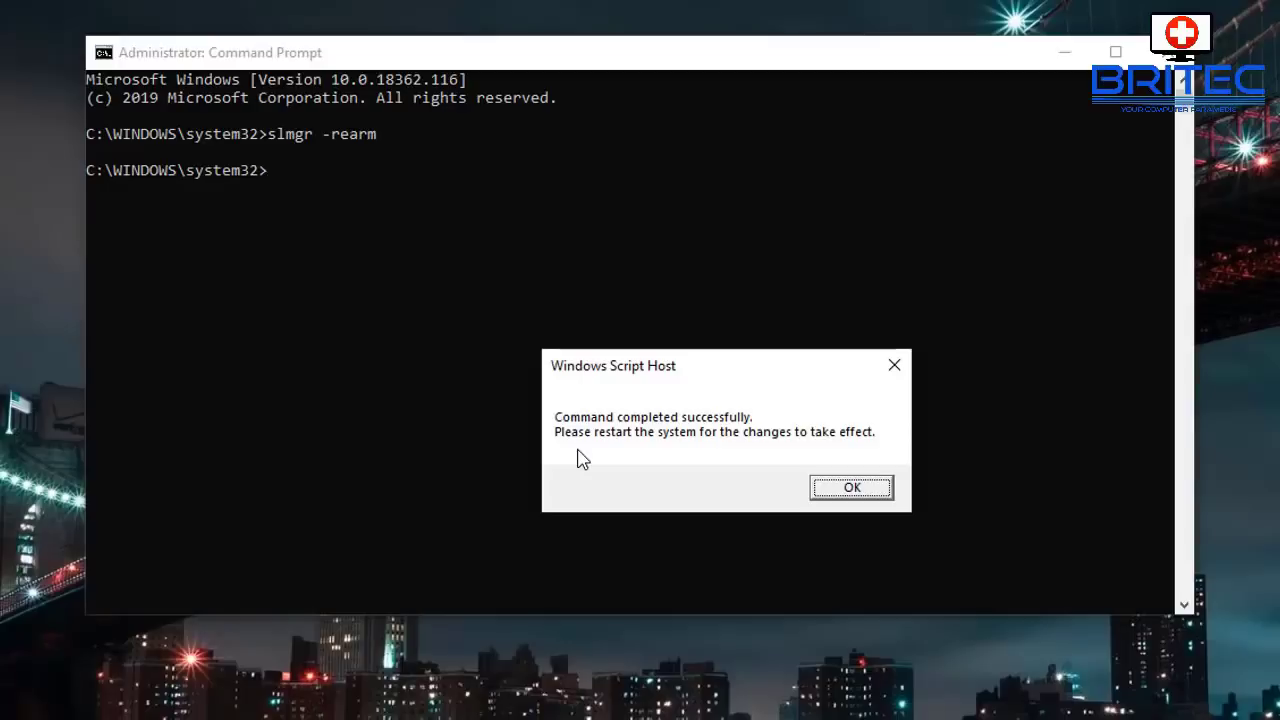
pyautogui.moveTo(680, 366); pyautogui.dragTo(566, 318)
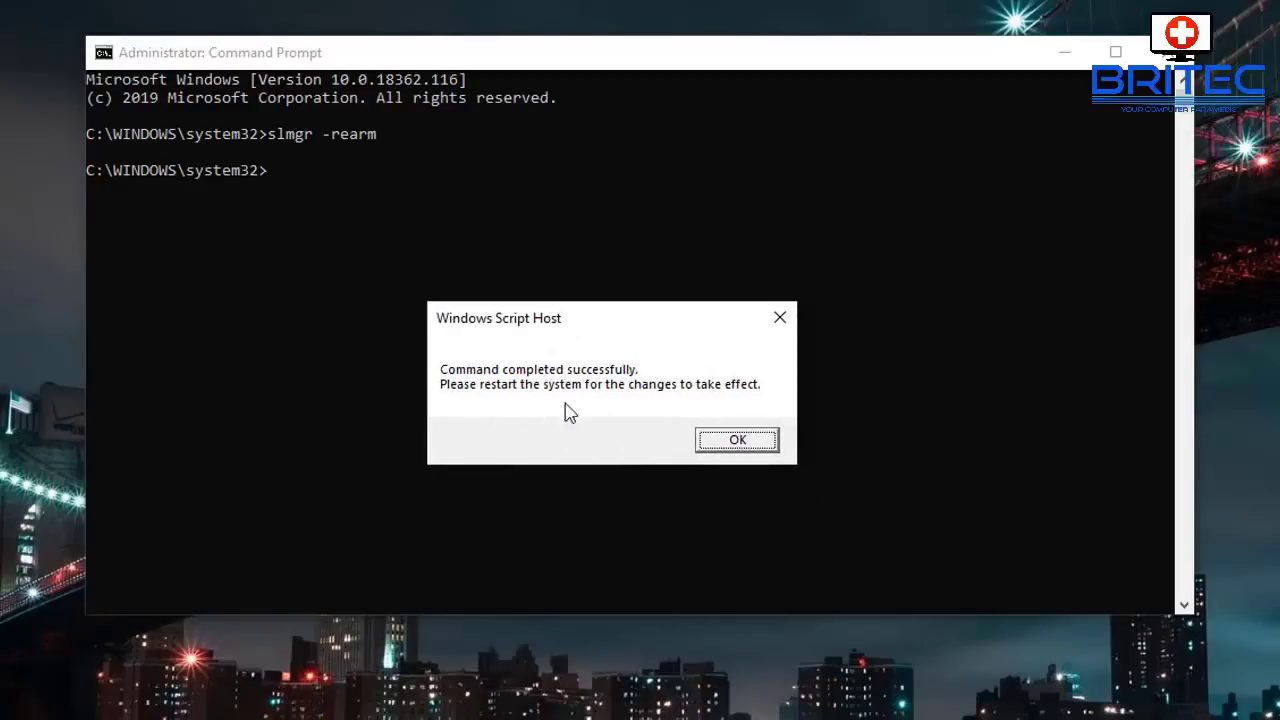
pyautogui.click(745, 446)
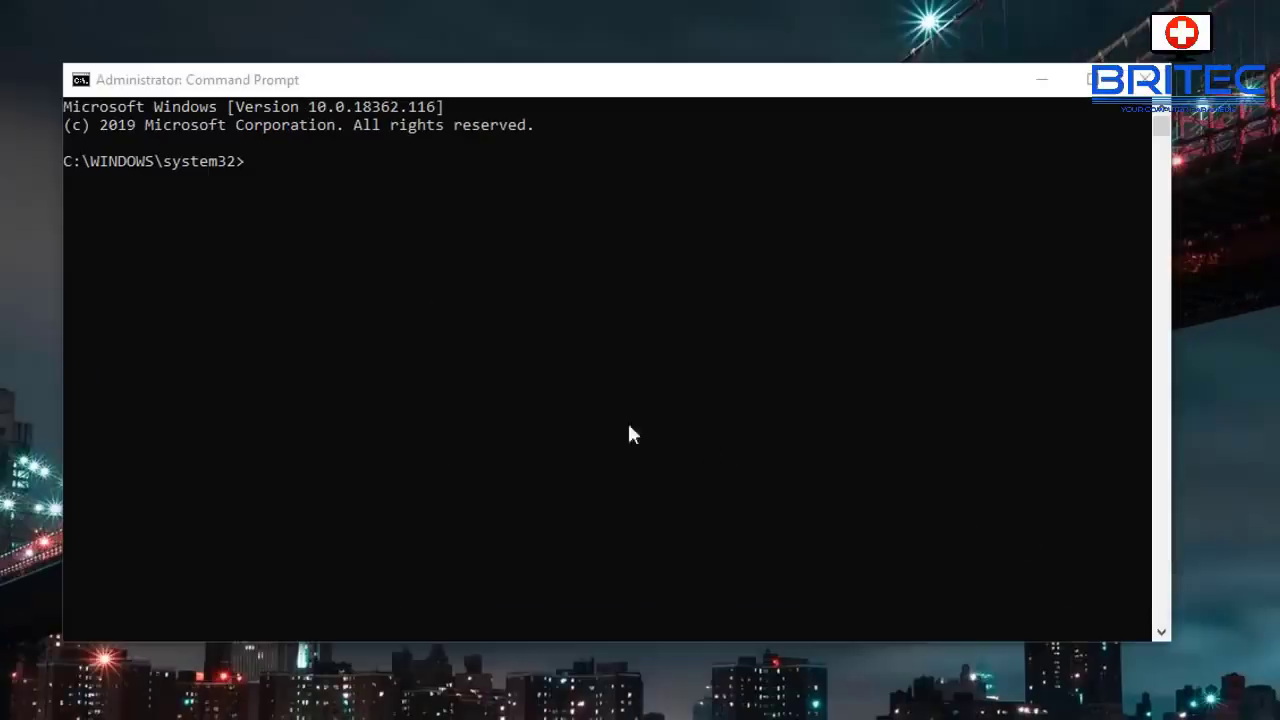
# Run slmgr /upk in the administrator Command Prompt to uninstall the current Windows product key.
pyautogui.click(326, 181)
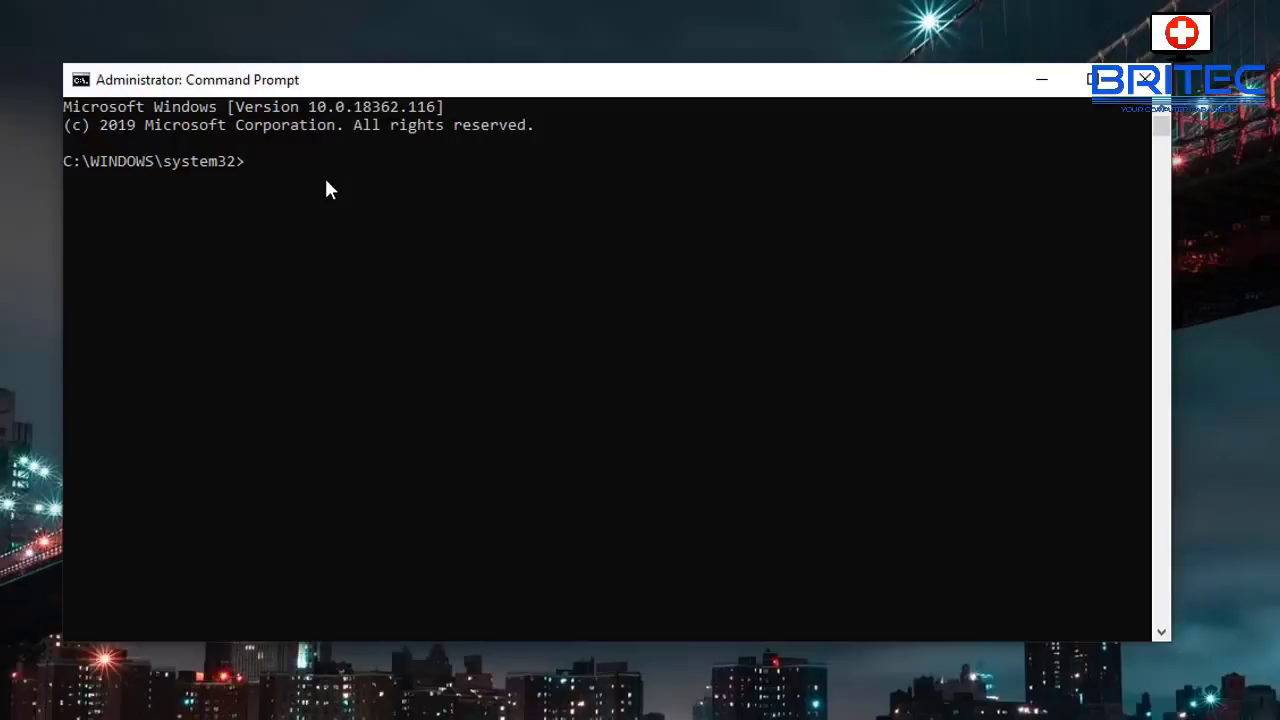
pyautogui.write('slmgr /upk')
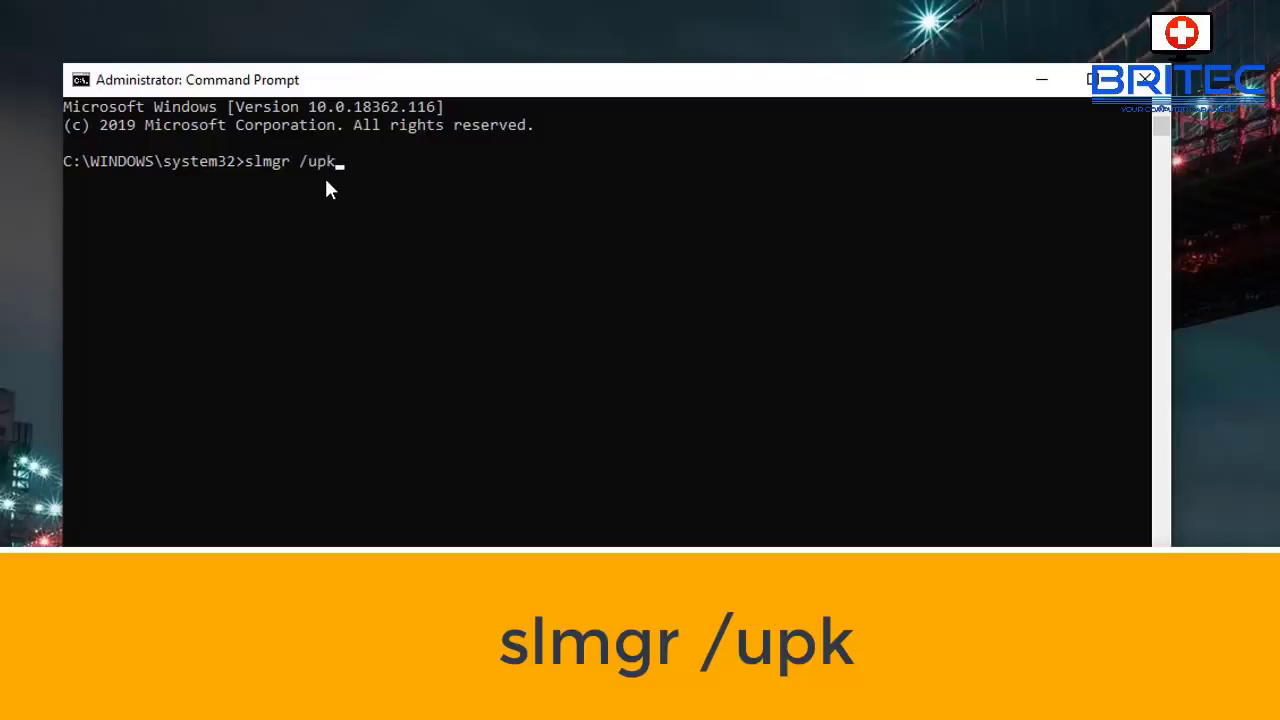
pyautogui.press('Return')
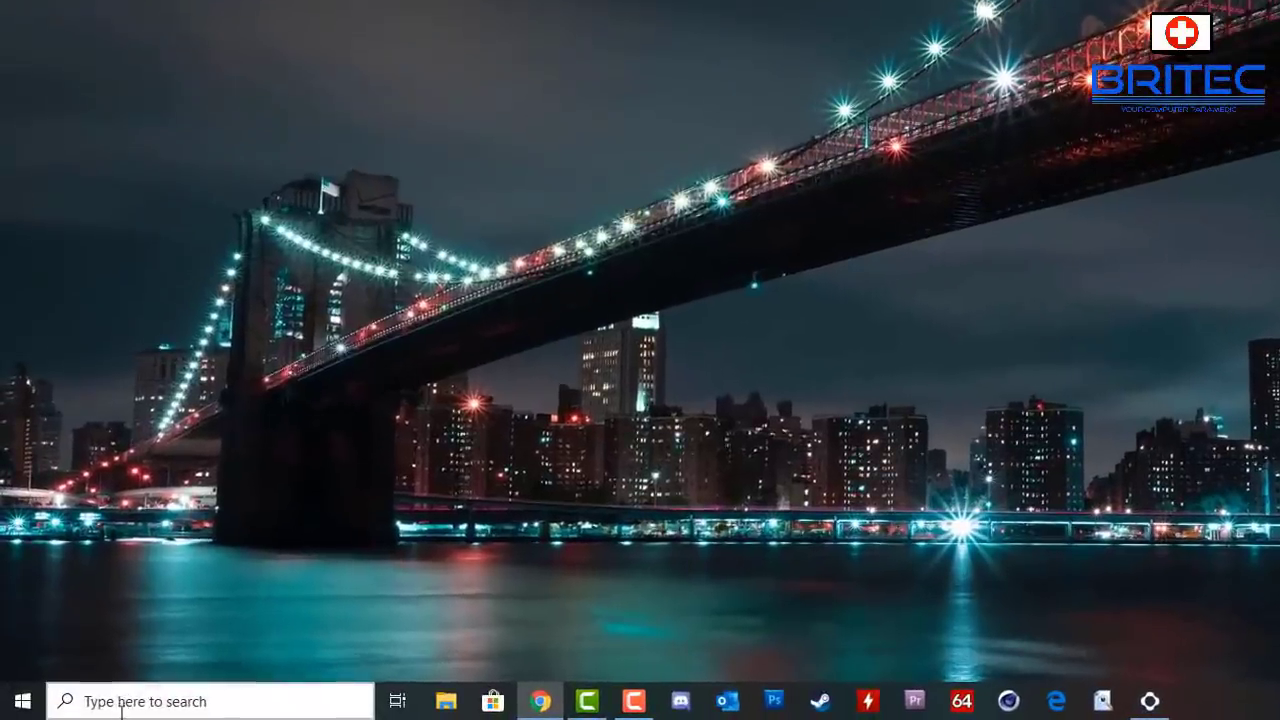
# Search Windows for gpedit, open the Local Group Policy Editor, and widen its policy tree.
pyautogui.click(82, 710)
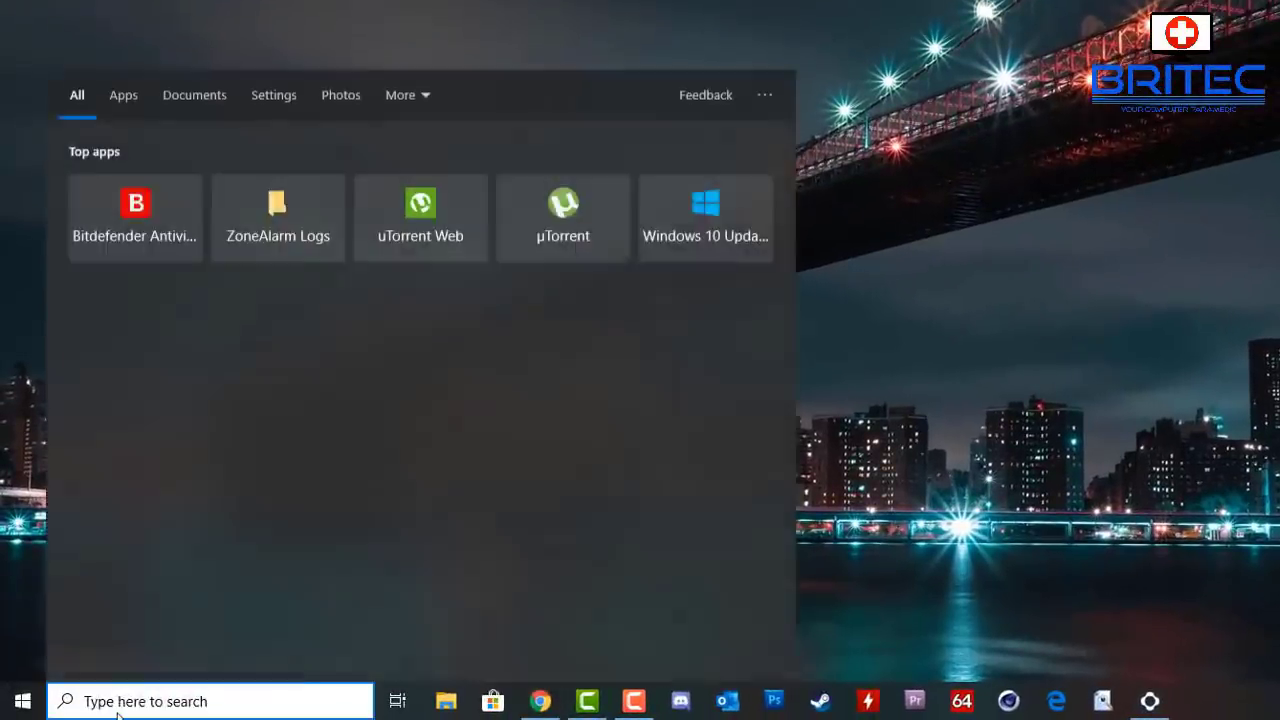
pyautogui.write('gpedit')
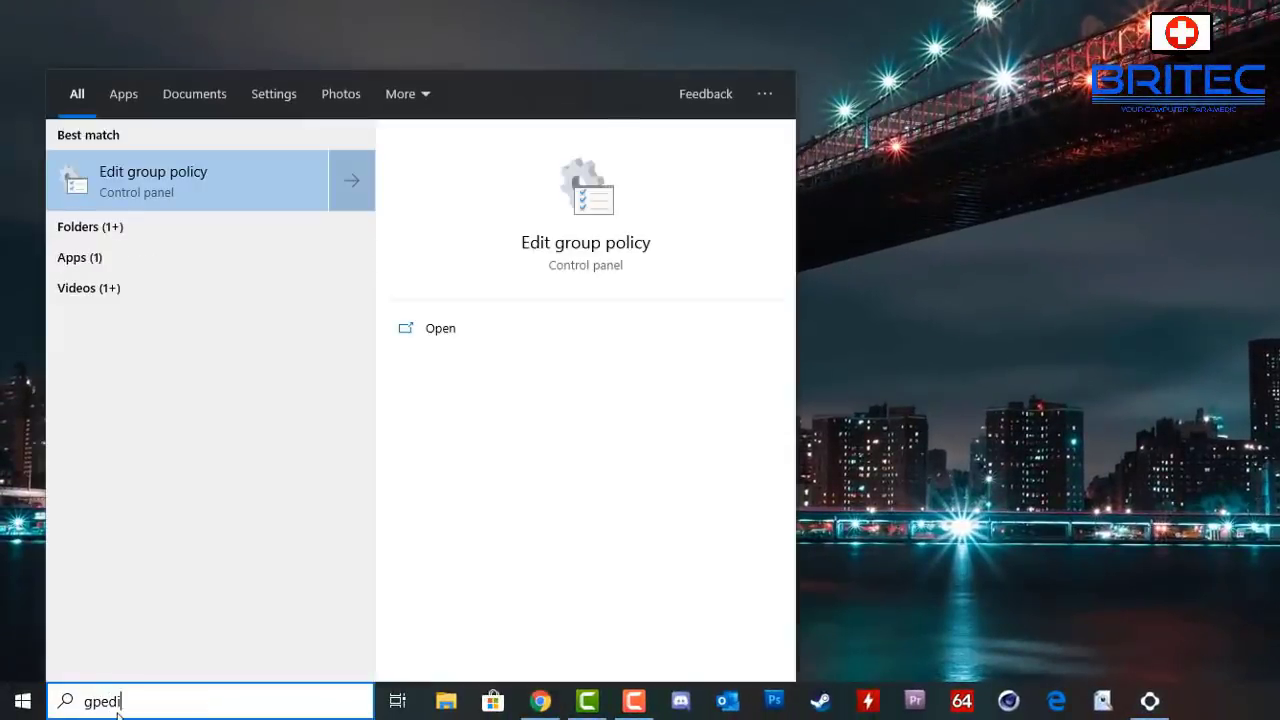
pyautogui.click(136, 190)
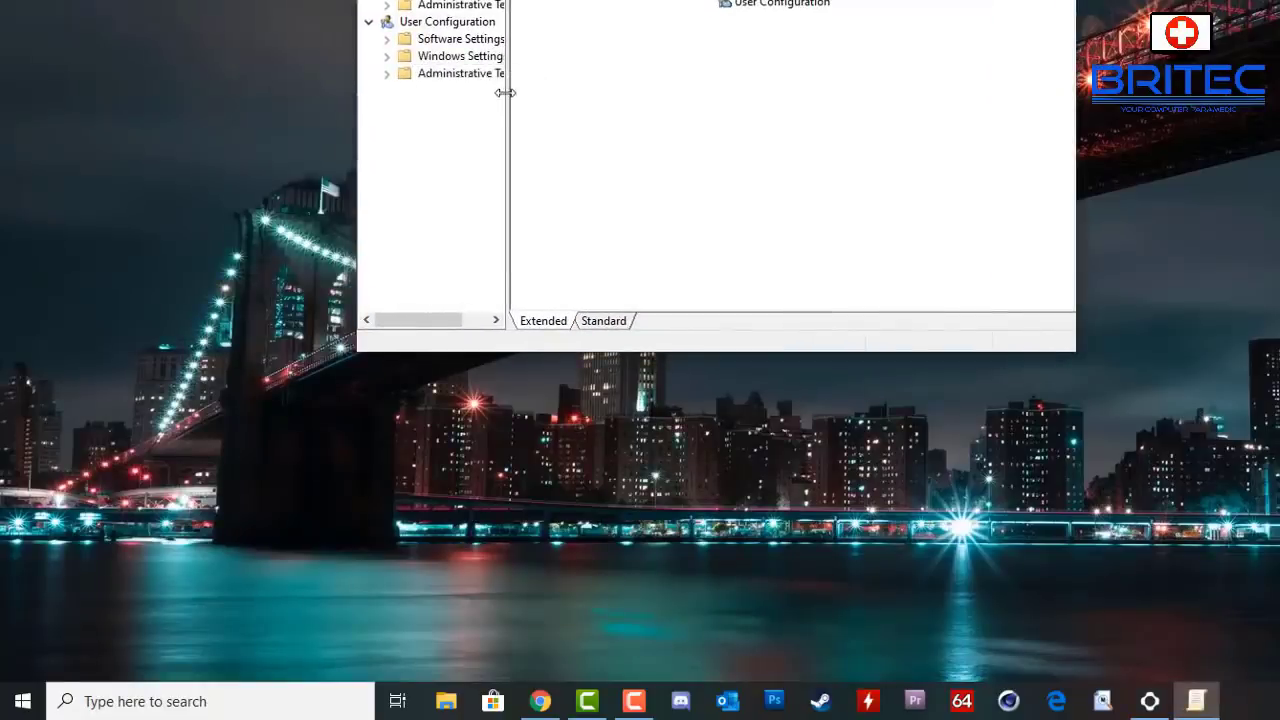
pyautogui.moveTo(508, 106); pyautogui.dragTo(568, 102)
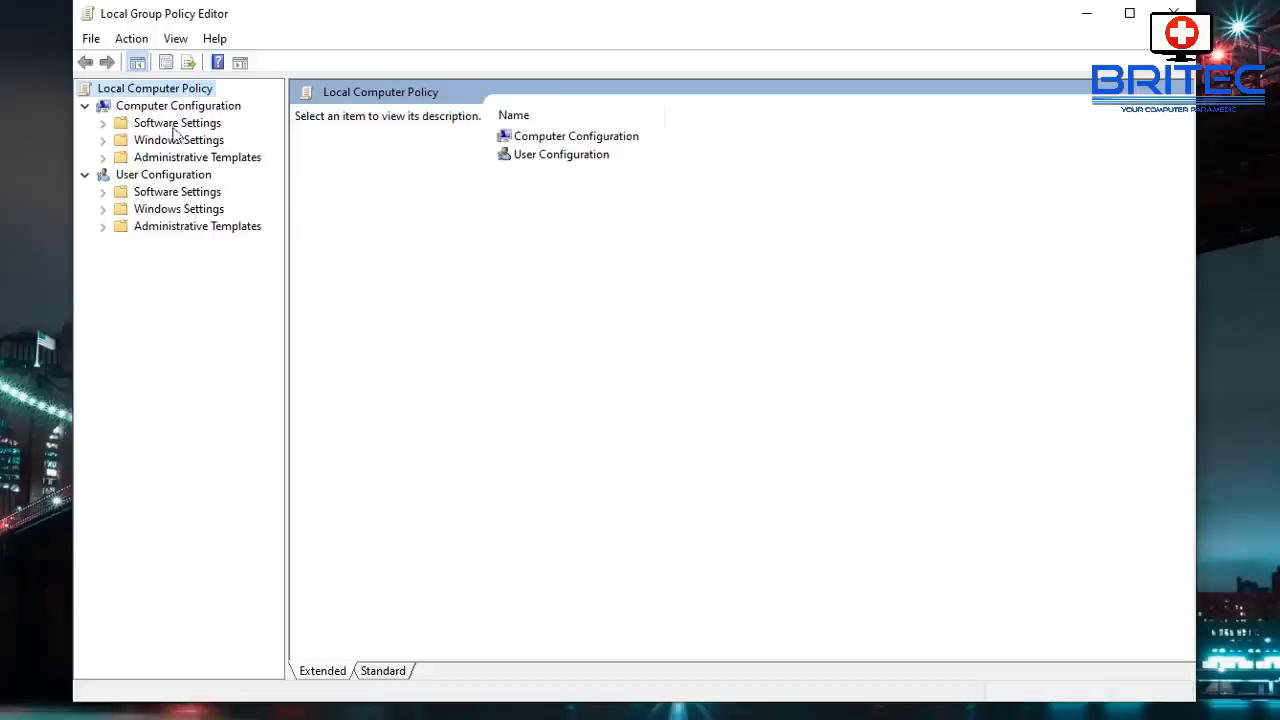
# Browse to Computer Configuration > Administrative Templates > Windows Components > Windows Update in the policy tree.
pyautogui.click(174, 108)
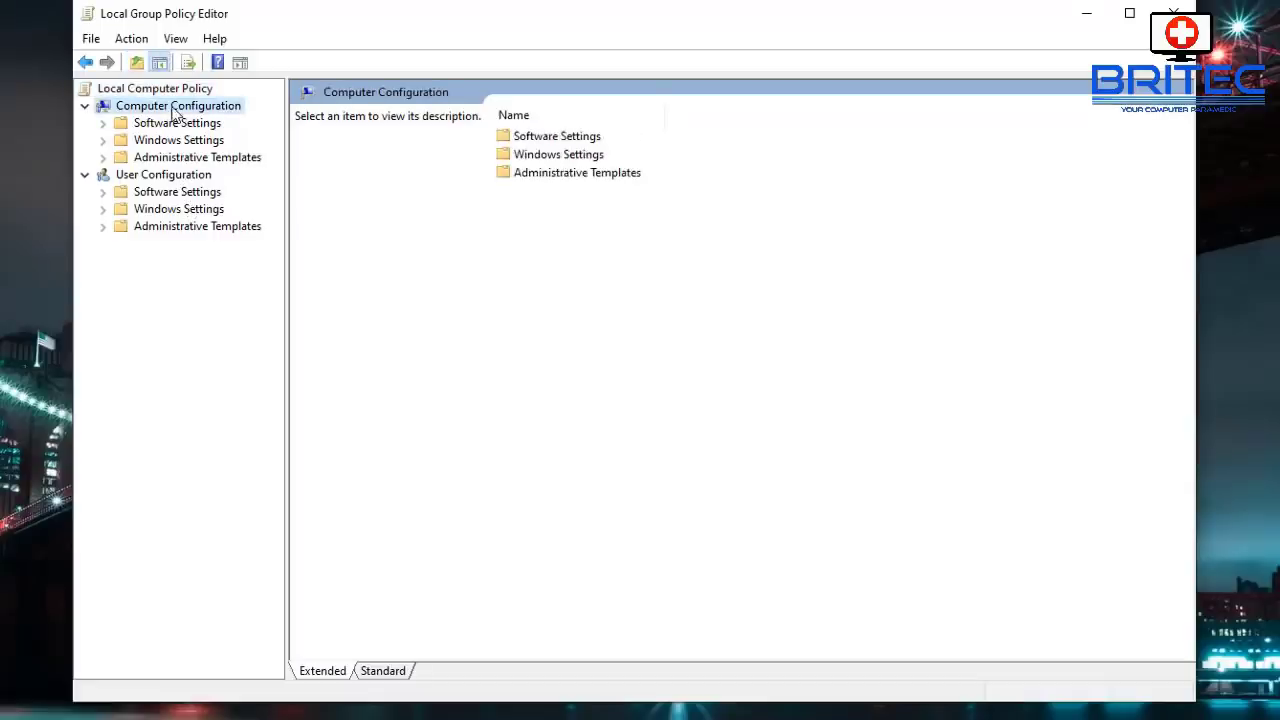
pyautogui.click(160, 158)
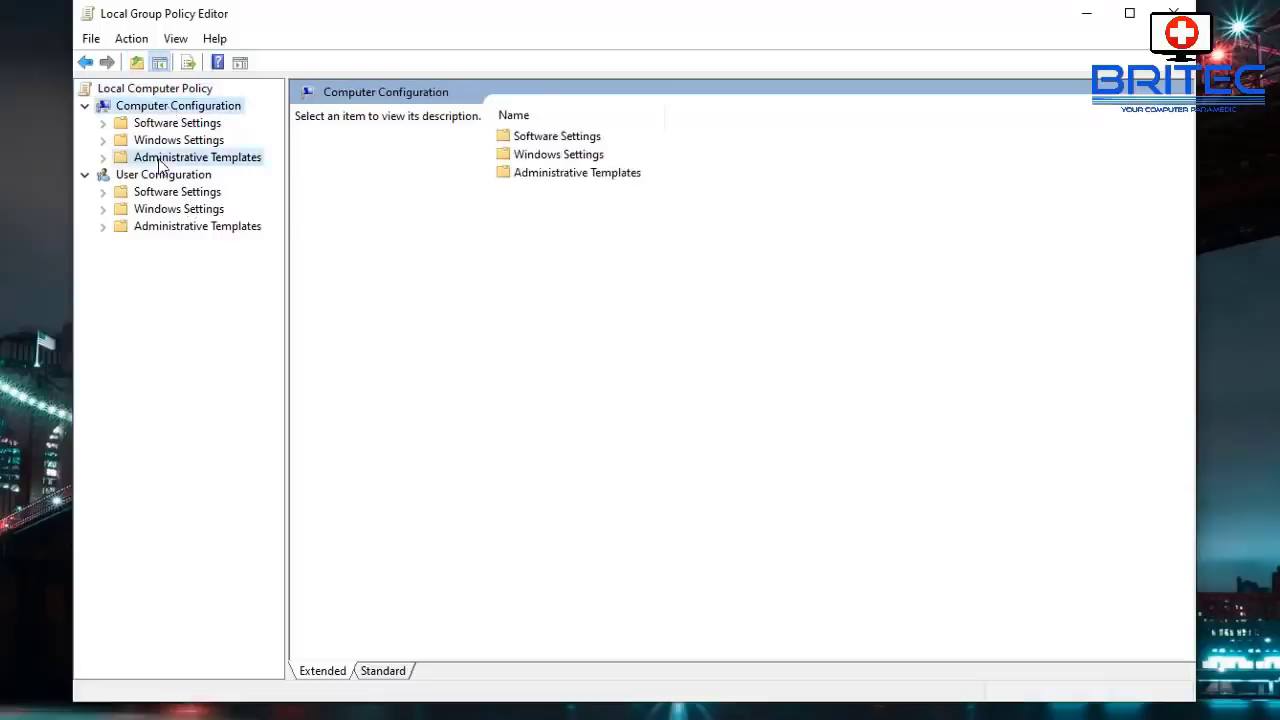
pyautogui.click(103, 158)
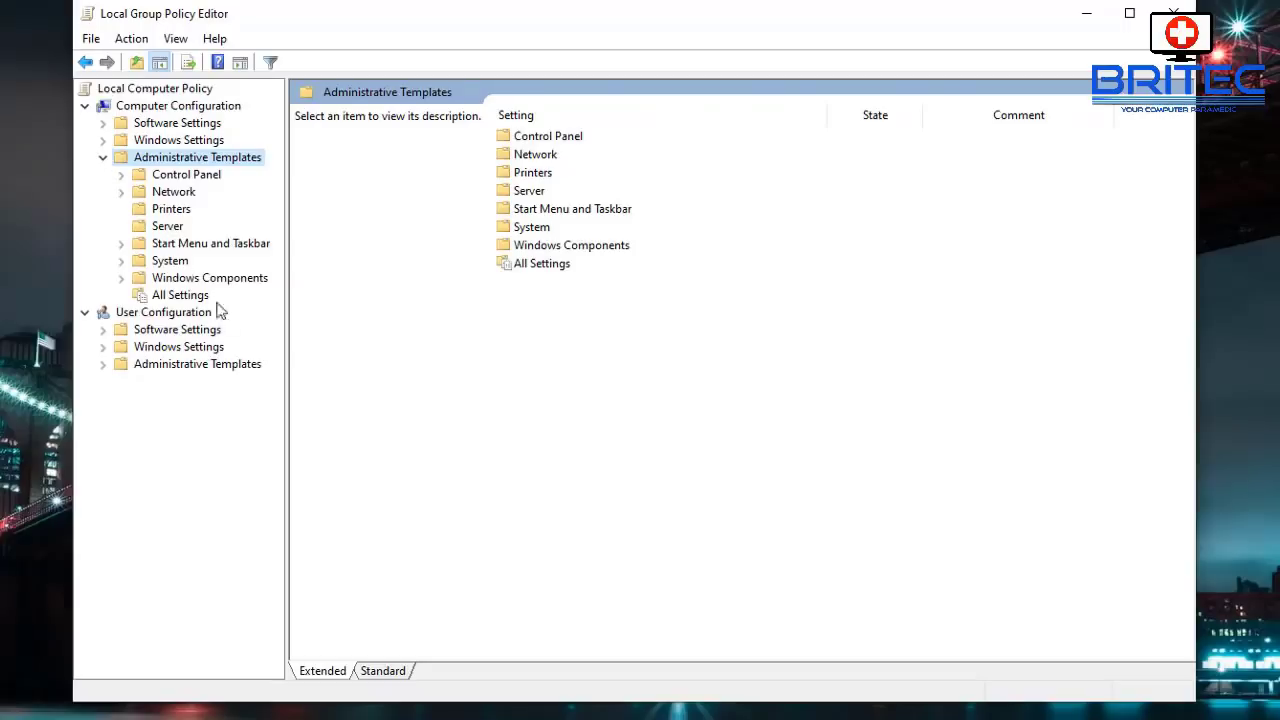
pyautogui.click(190, 279)
pyautogui.click(119, 280)
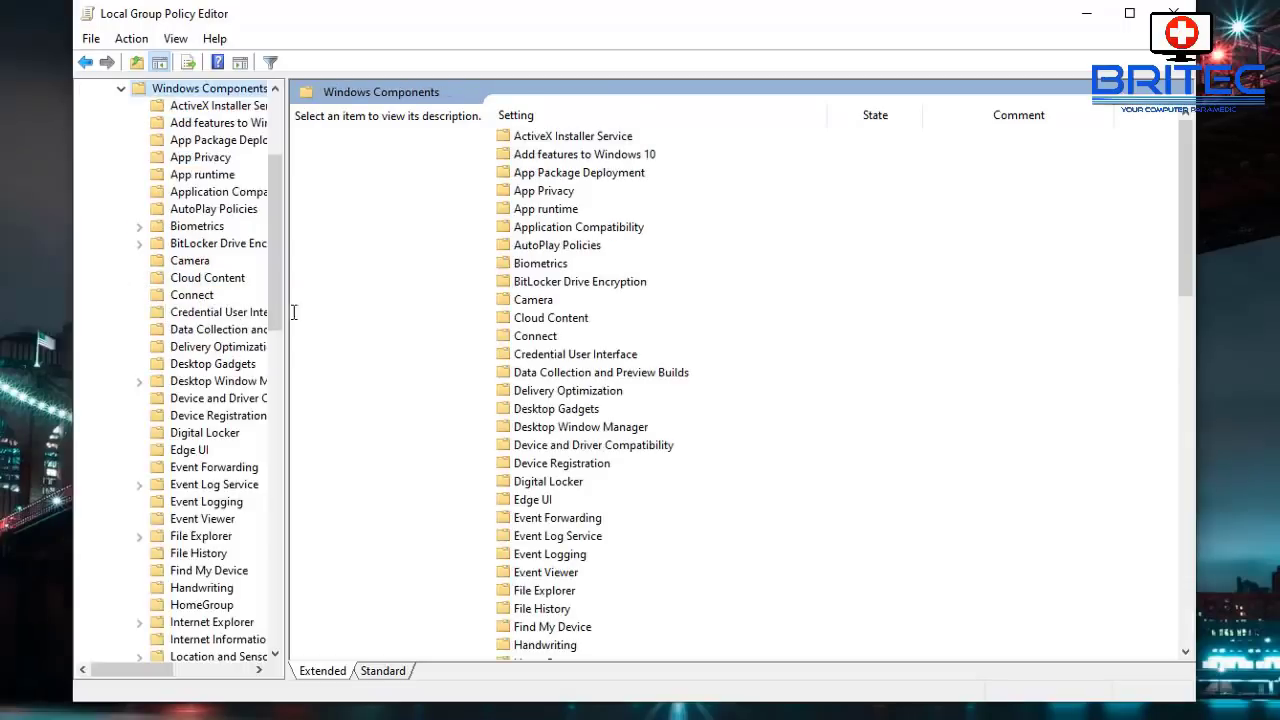
pyautogui.moveTo(286, 320); pyautogui.dragTo(413, 330)
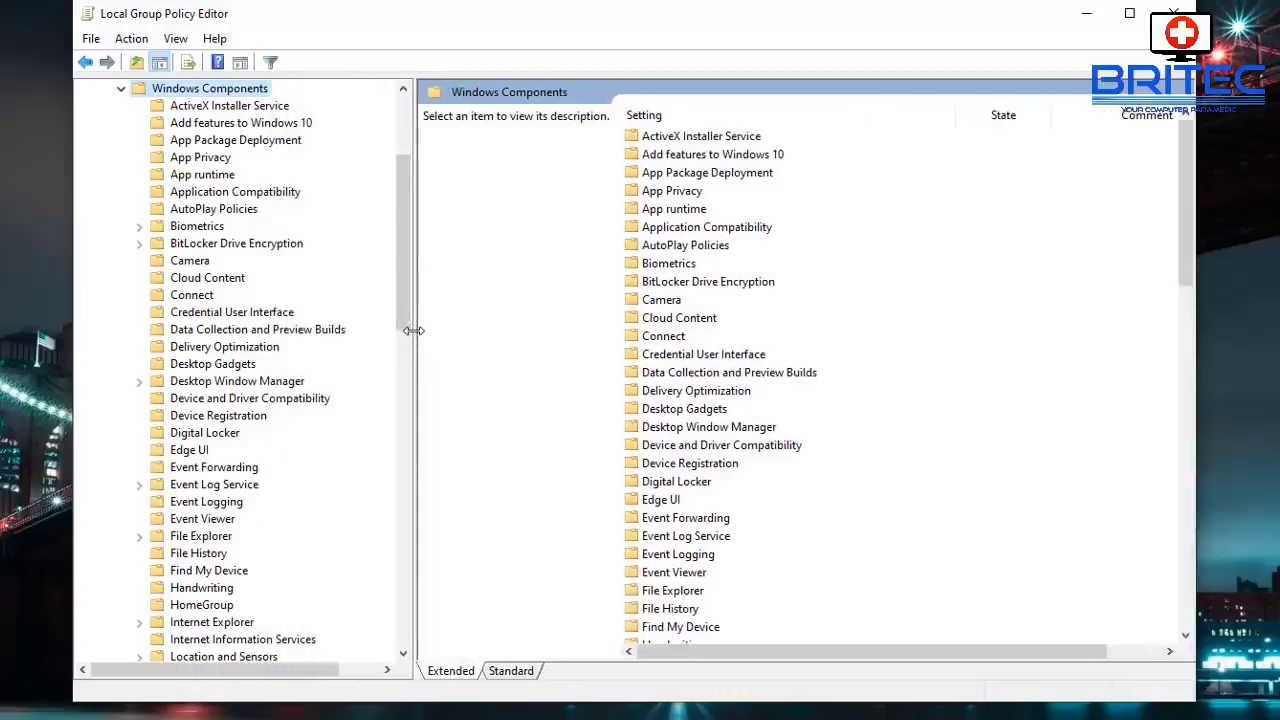
pyautogui.scroll(-11, 263, 514)
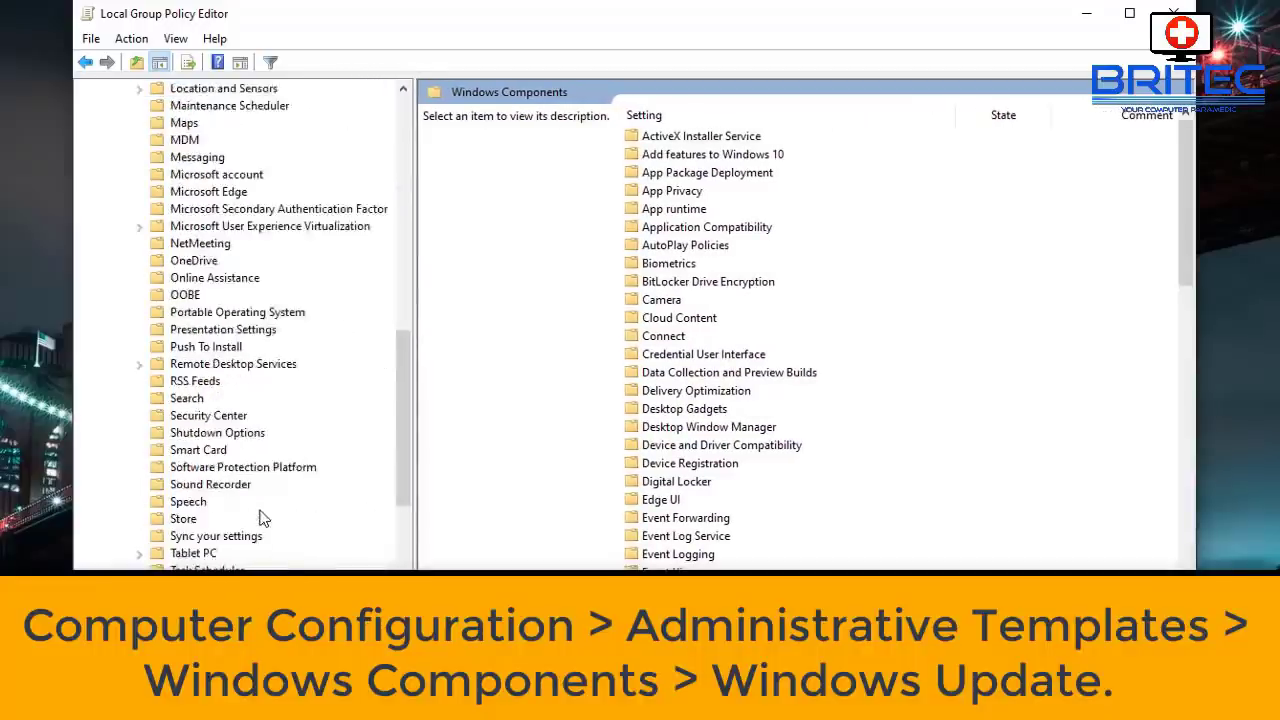
pyautogui.scroll(-8, 263, 518)
pyautogui.click(250, 568)
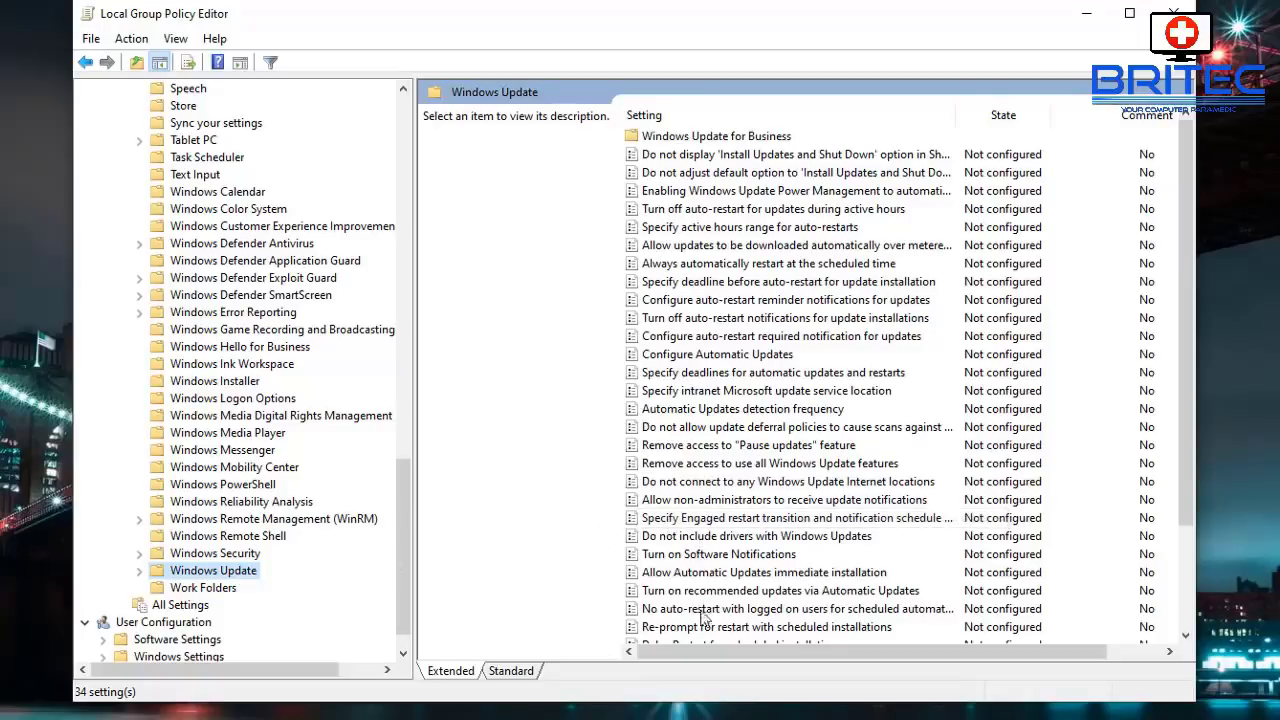
# Set the policy "No auto-restart with logged on users for scheduled automatic updates installations" to Enabled, apply it, and minimize the editor.
pyautogui.scroll(-3, 755, 475)
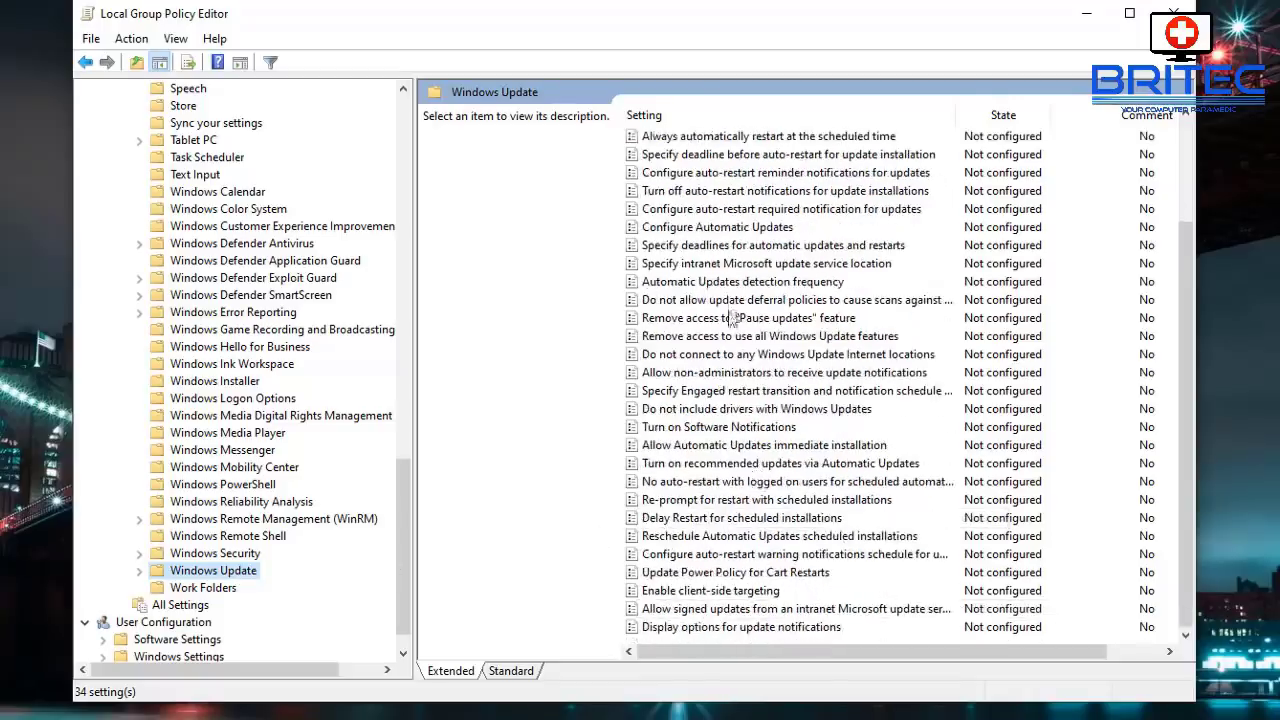
pyautogui.click(732, 483)
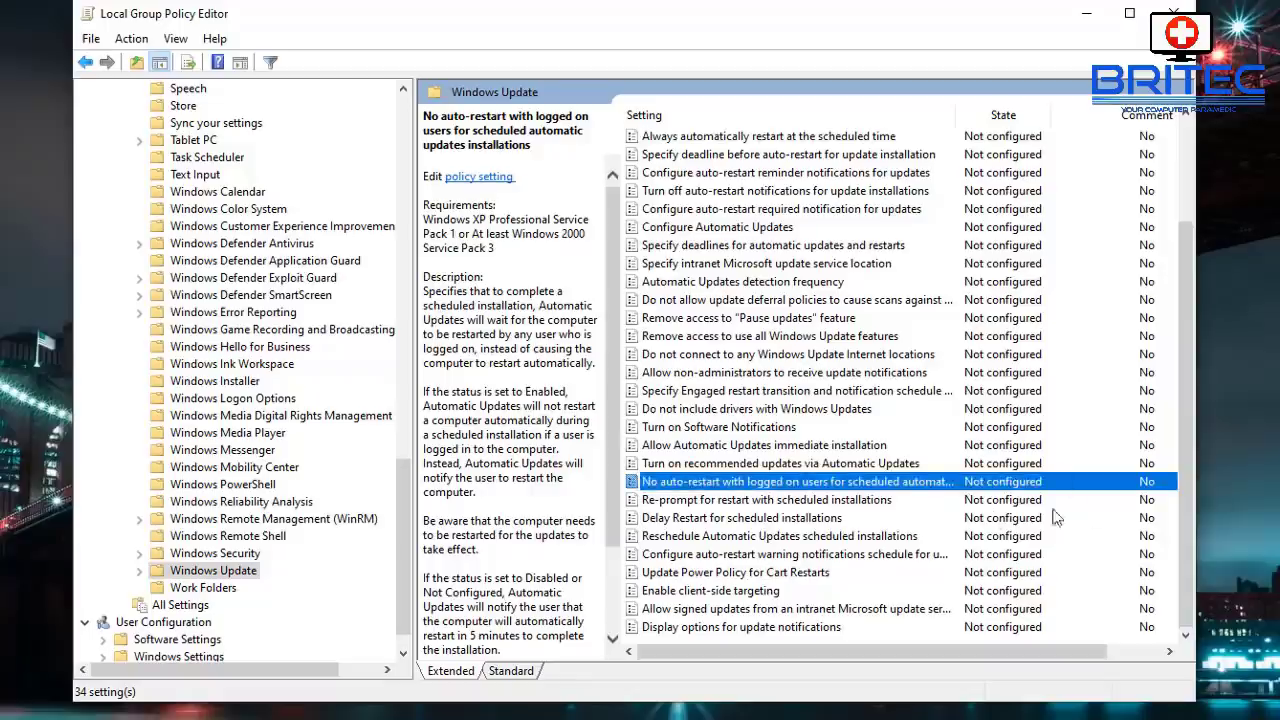
pyautogui.doubleClick(790, 484)
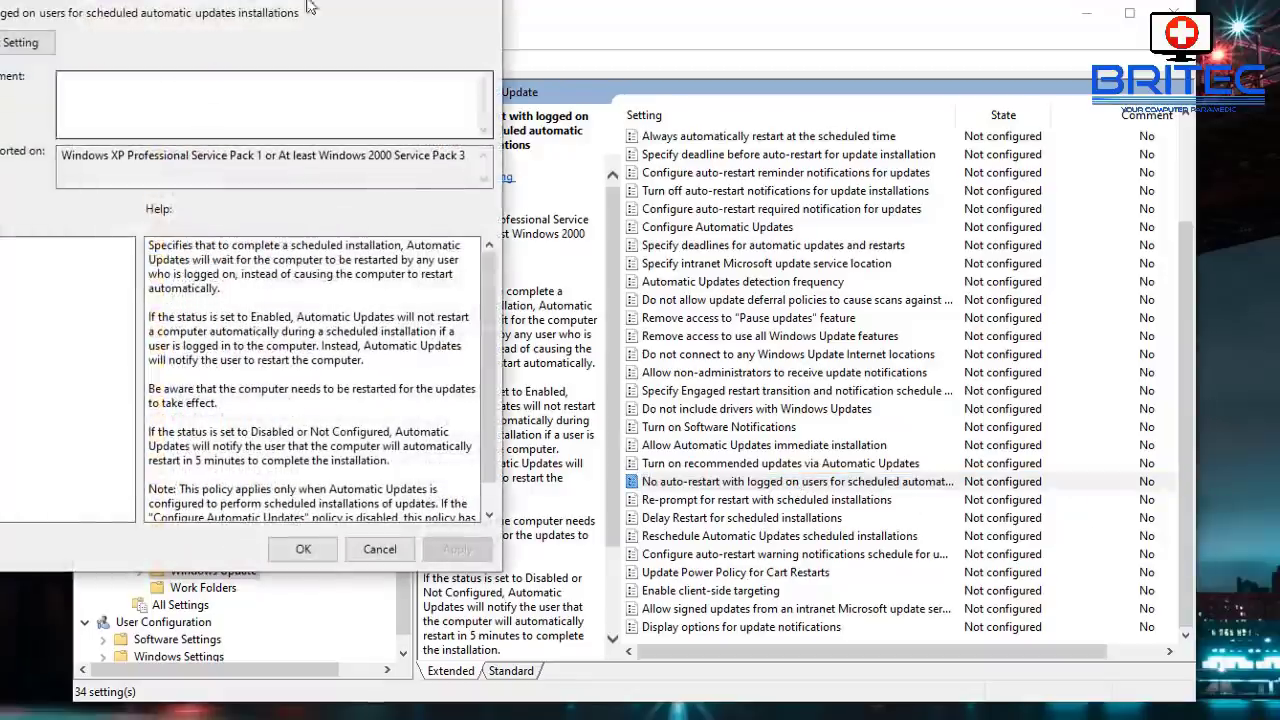
pyautogui.moveTo(310, 6); pyautogui.dragTo(744, 60)
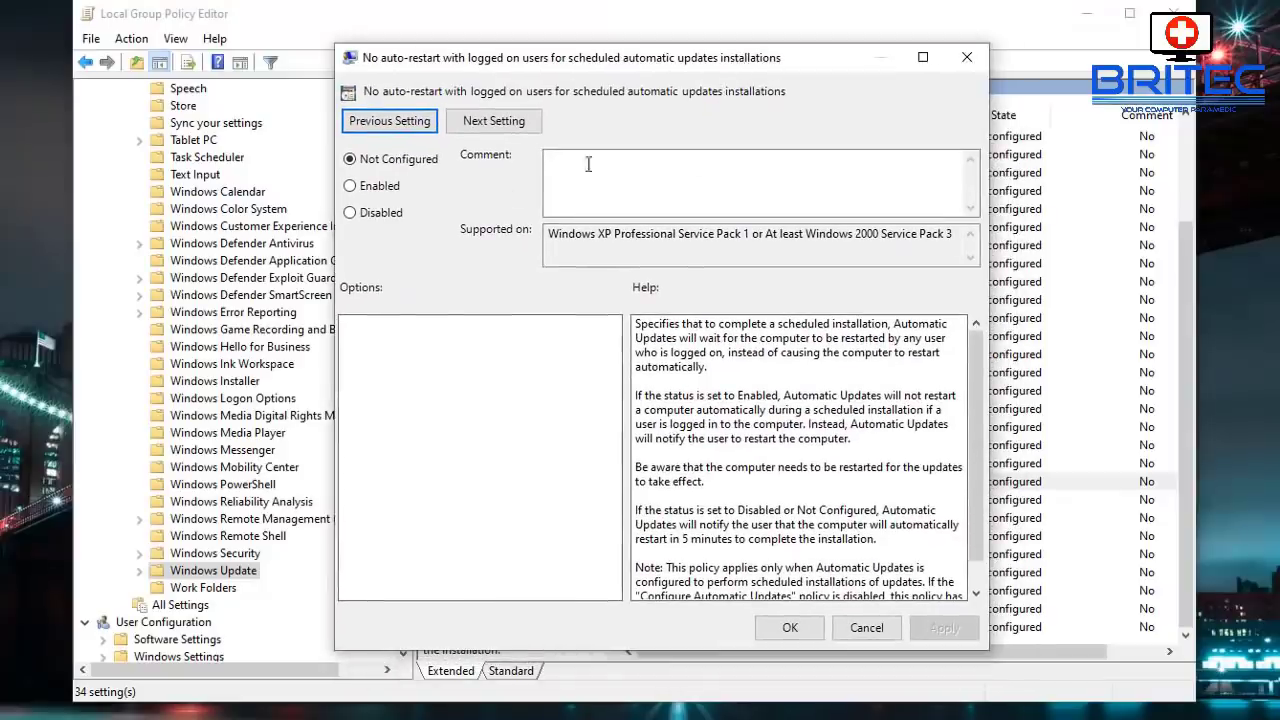
pyautogui.click(352, 185)
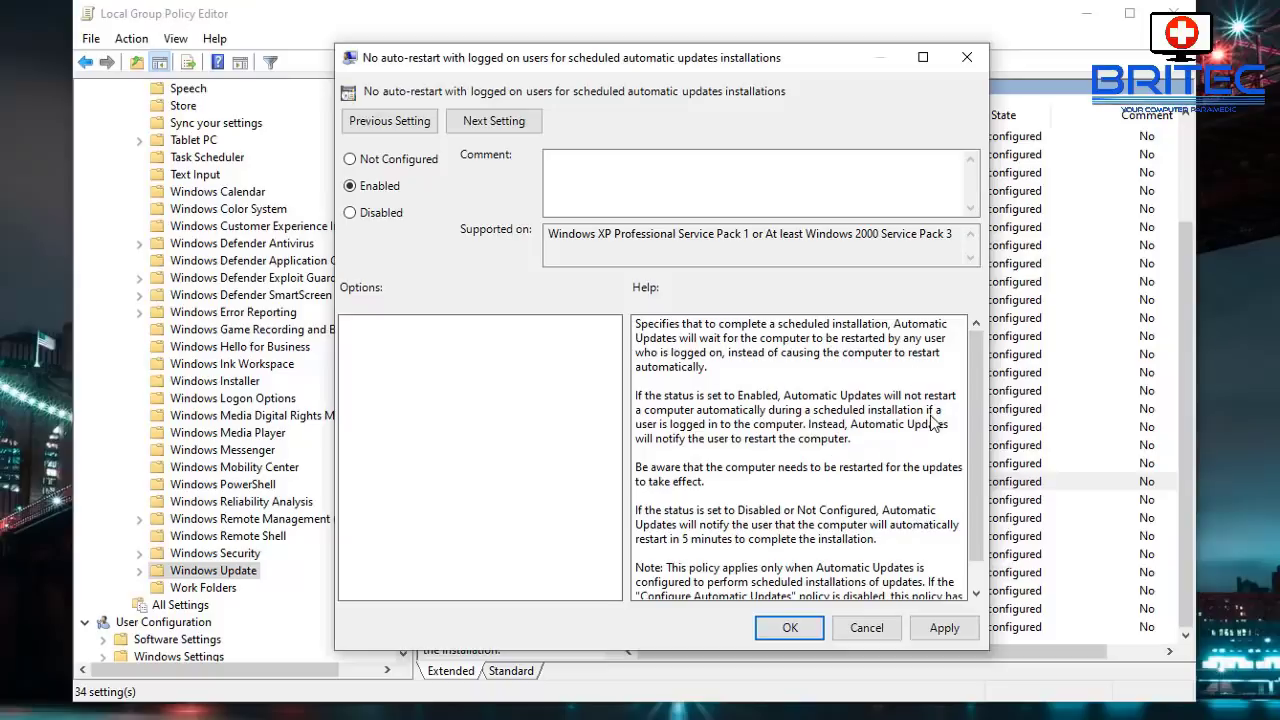
pyautogui.click(972, 627)
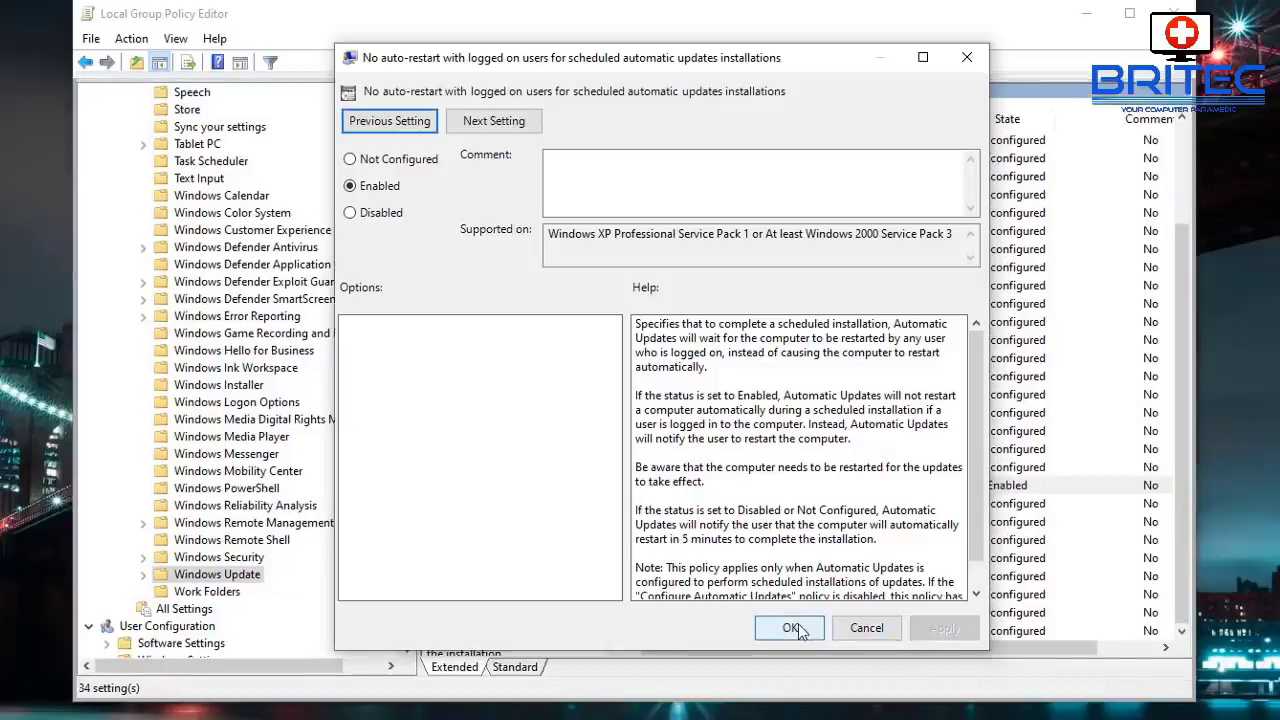
pyautogui.click(791, 627)
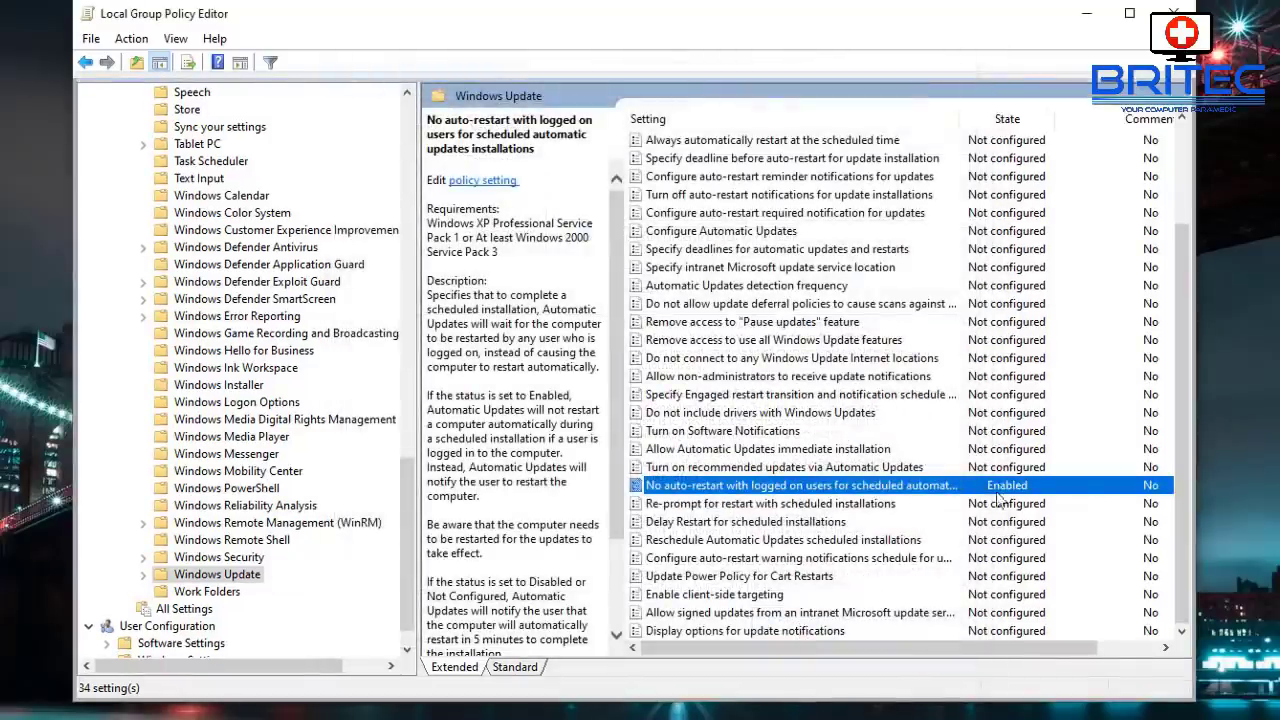
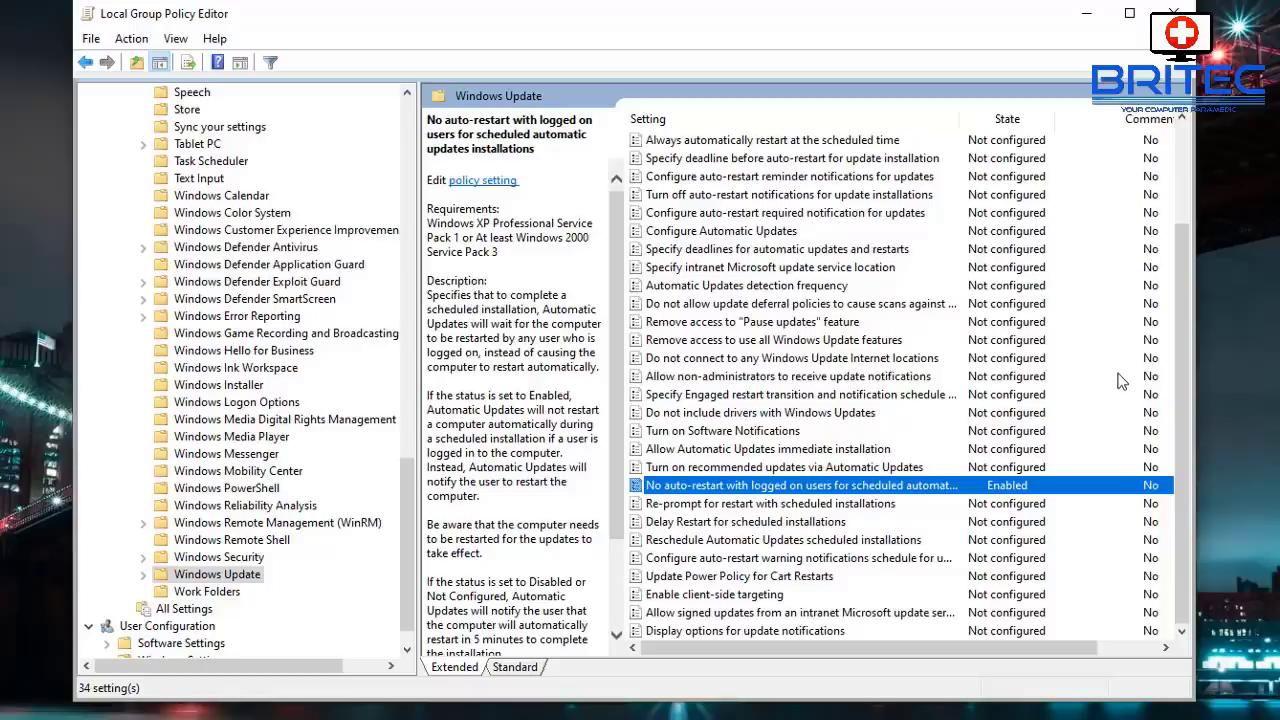
pyautogui.click(1086, 14)
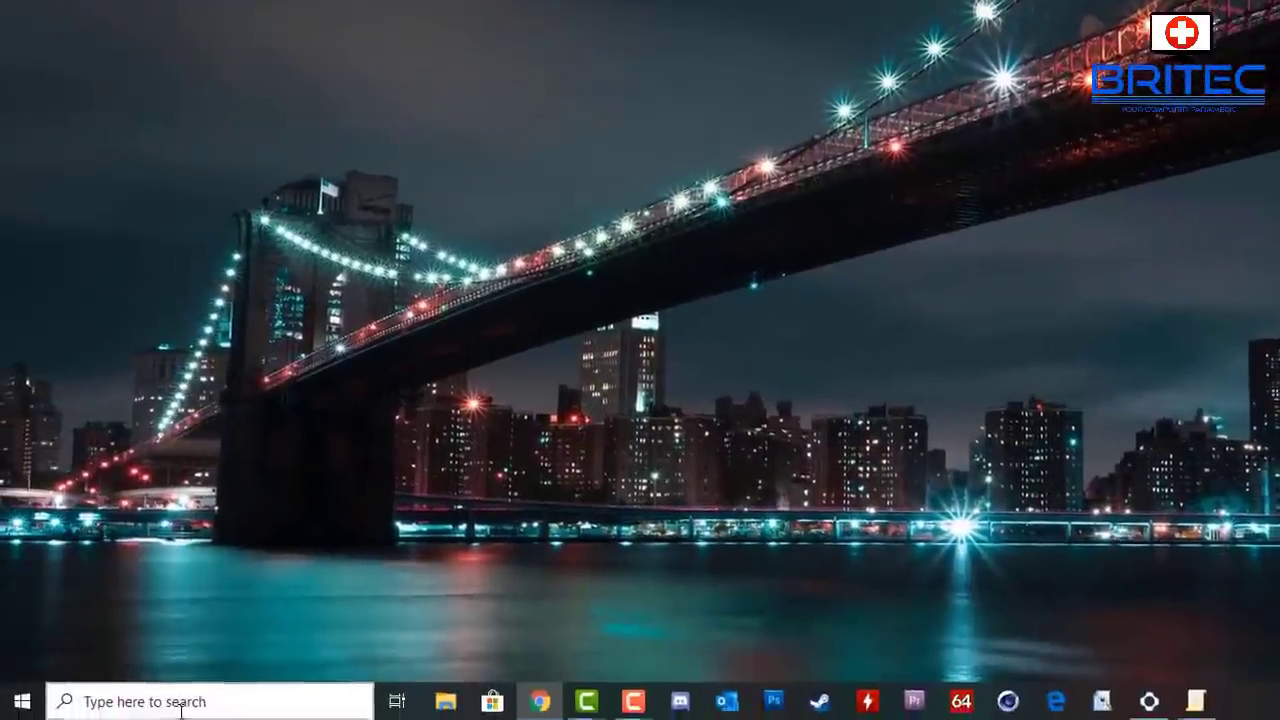
# Search Windows for services and open the Services desktop app.
pyautogui.click(165, 703)
pyautogui.write('se')
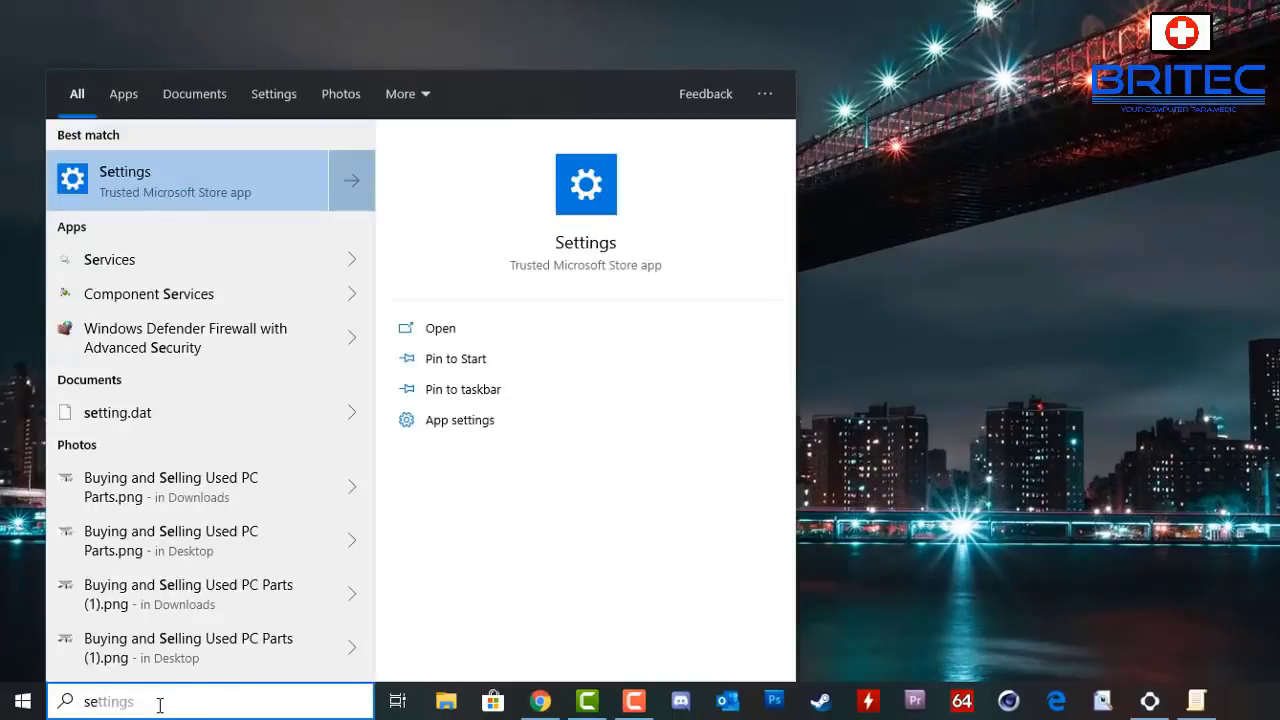
pyautogui.write('rvices')
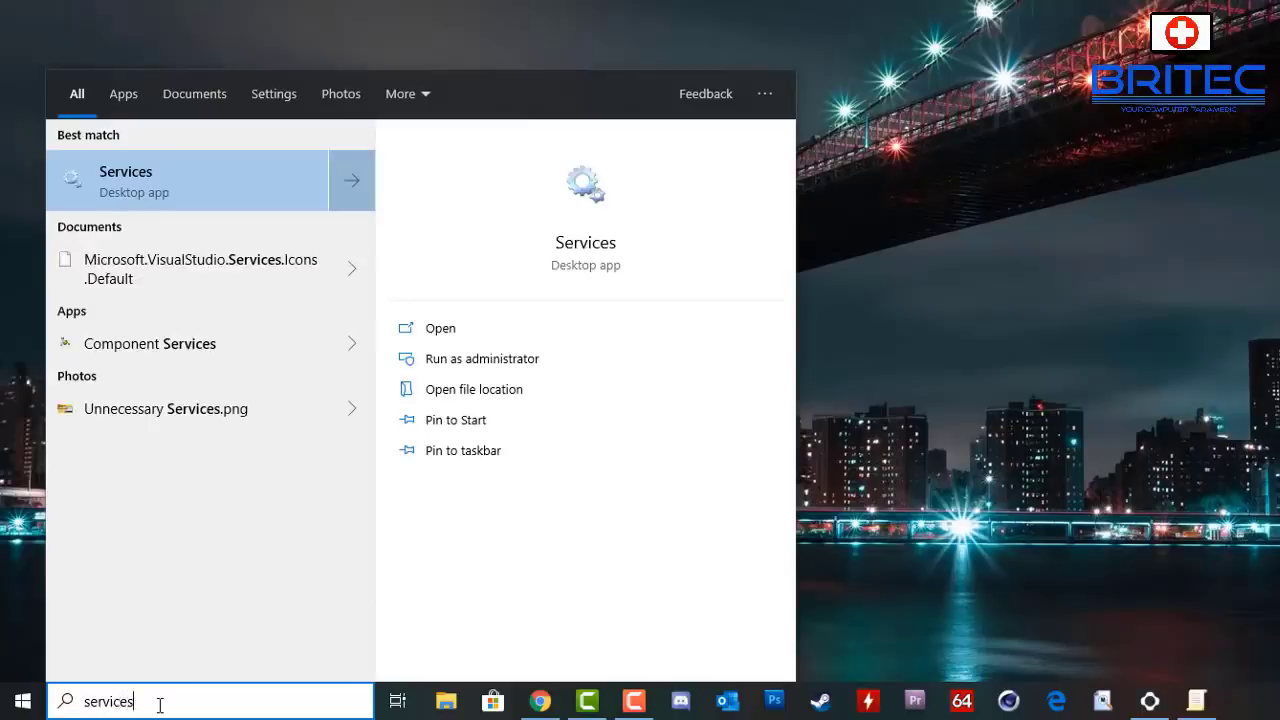
pyautogui.click(118, 165)
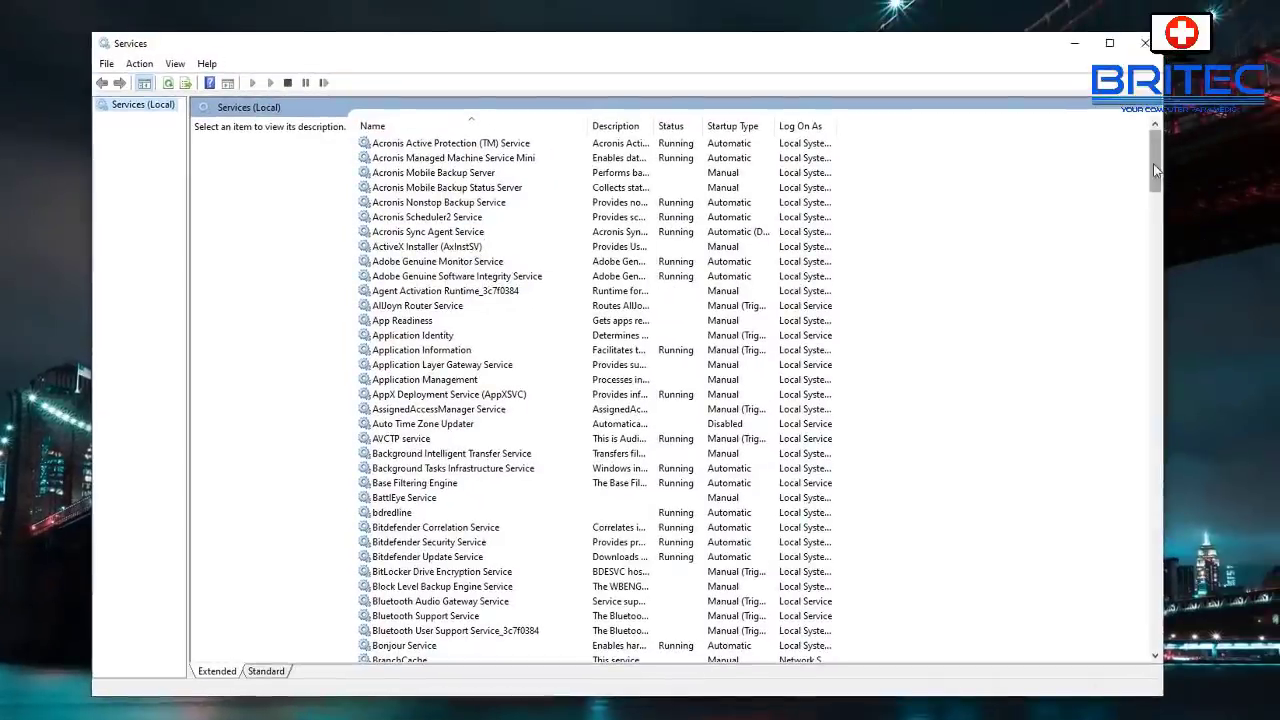
# Locate and select Windows License Manager Service in the services list, and widen the Description column.
pyautogui.moveTo(1155, 168); pyautogui.dragTo(1098, 577)
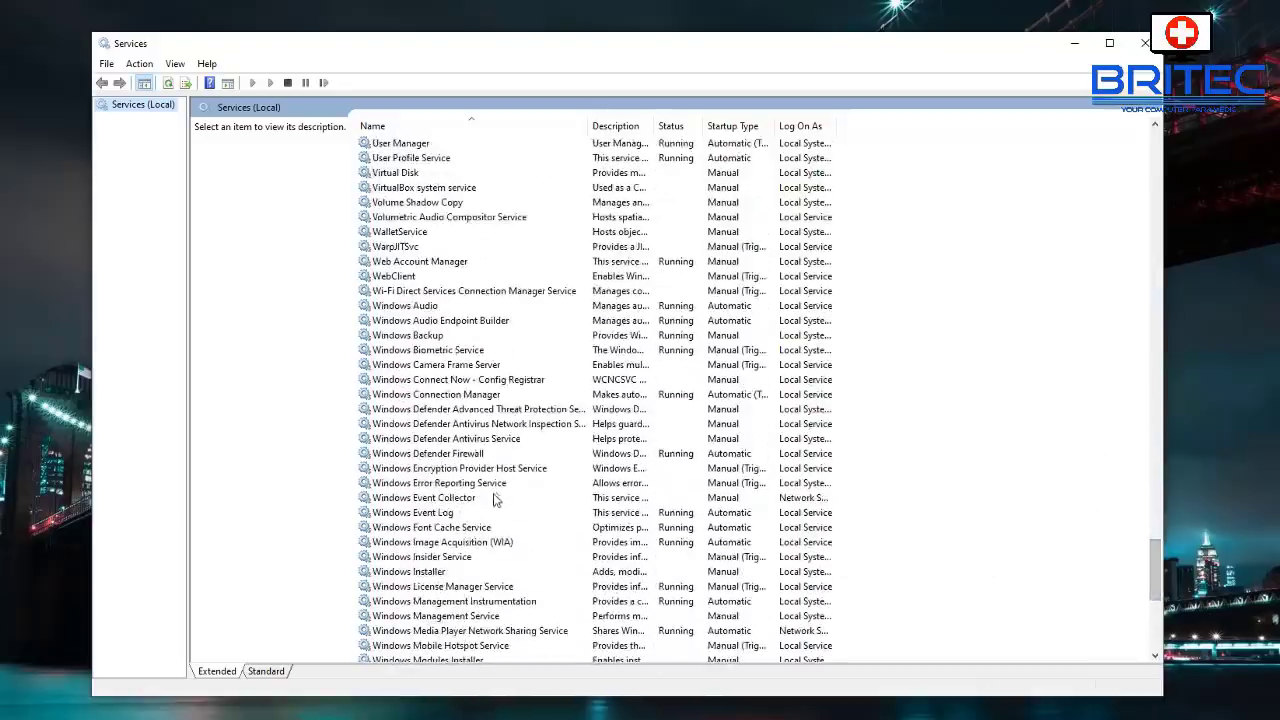
pyautogui.scroll(-1, 486, 520)
pyautogui.click(488, 545)
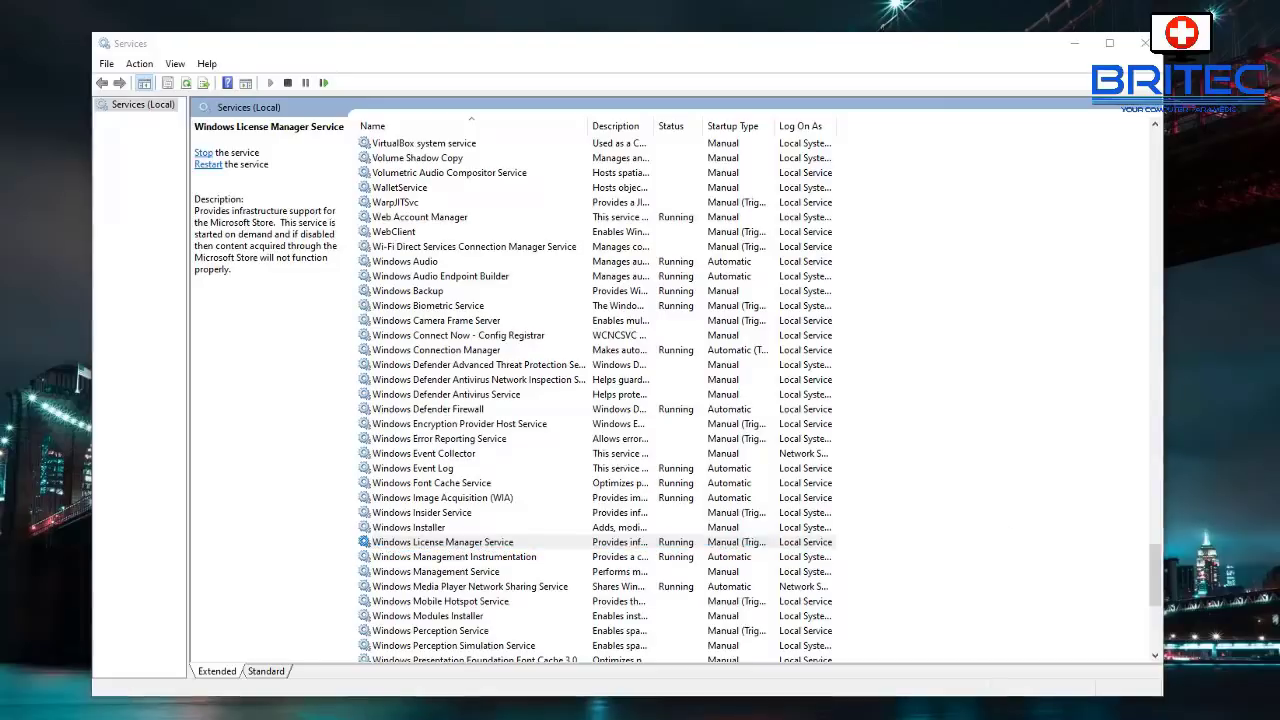
pyautogui.click(432, 543)
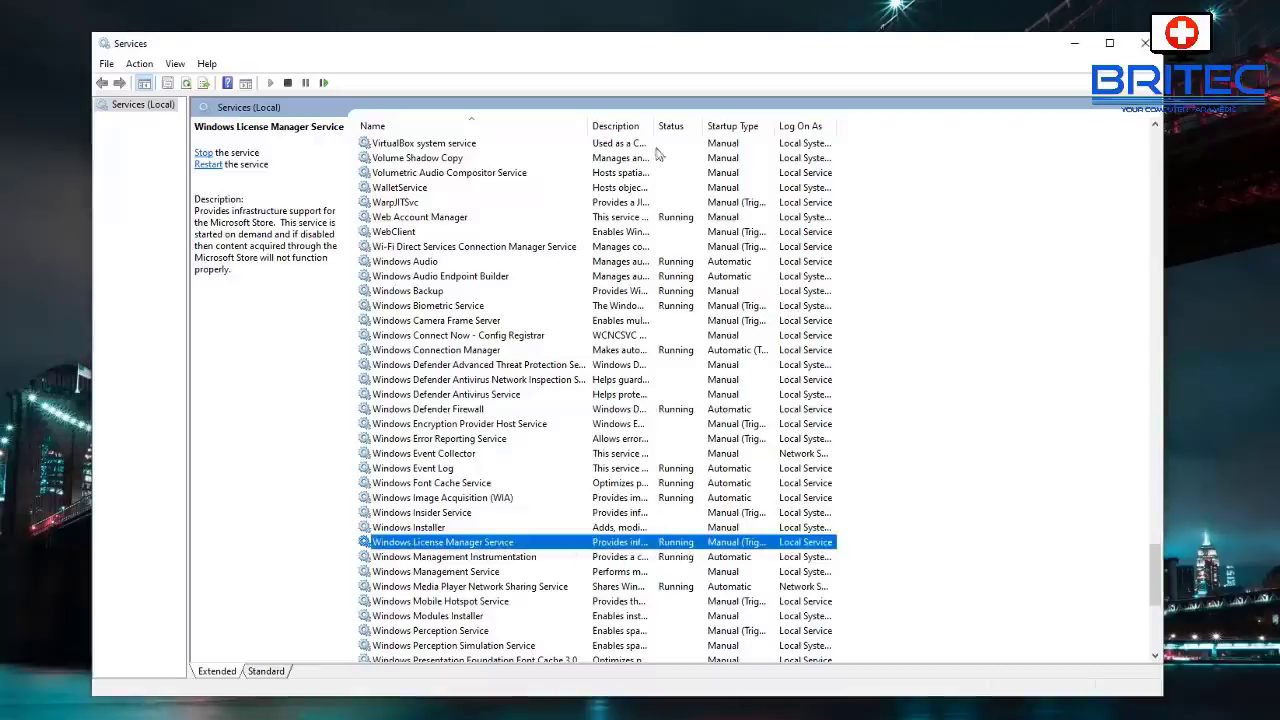
pyautogui.moveTo(656, 126); pyautogui.dragTo(874, 172)
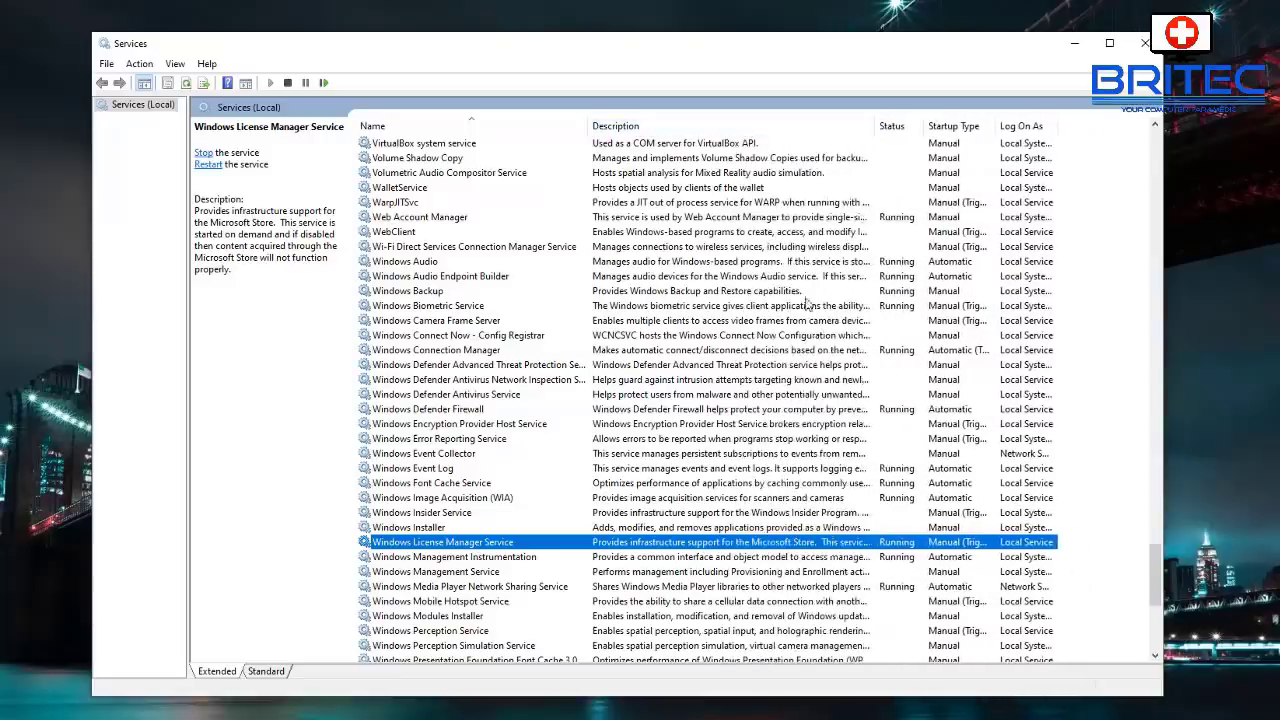
# Stop the Windows License Manager Service from its properties, start it again, and close the properties with OK.
pyautogui.doubleClick(460, 548)
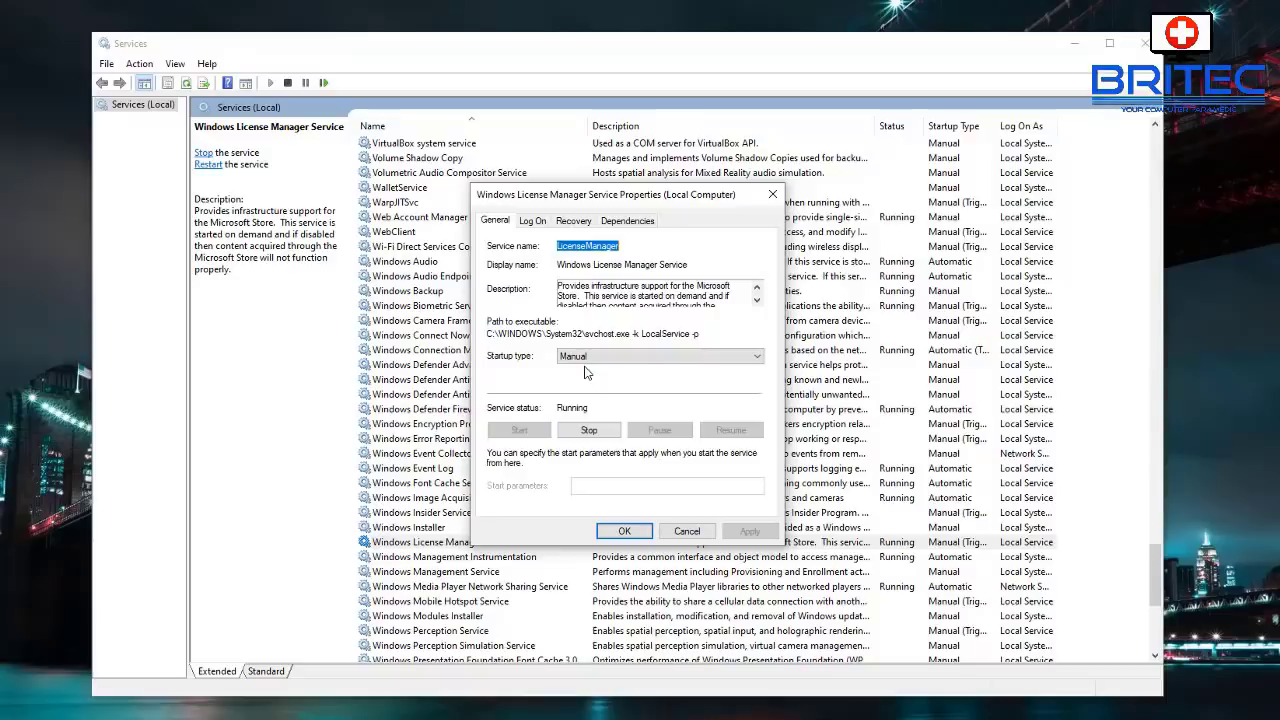
pyautogui.click(589, 436)
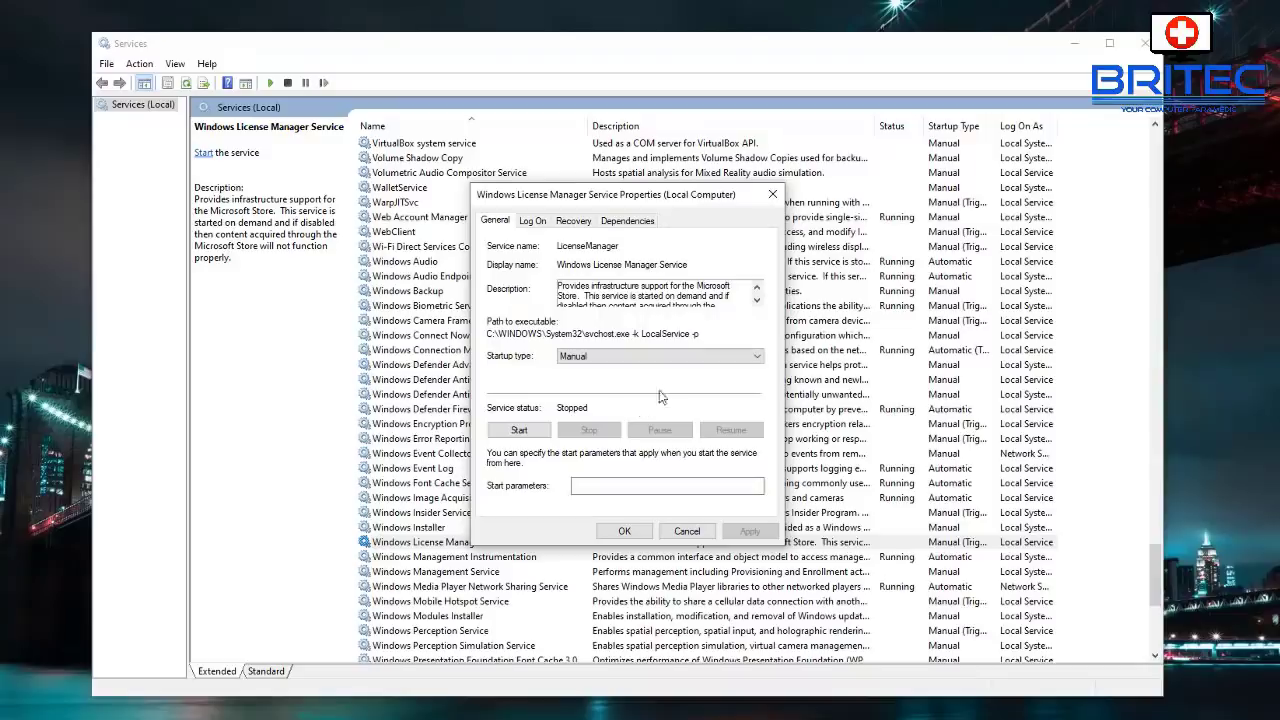
pyautogui.click(519, 430)
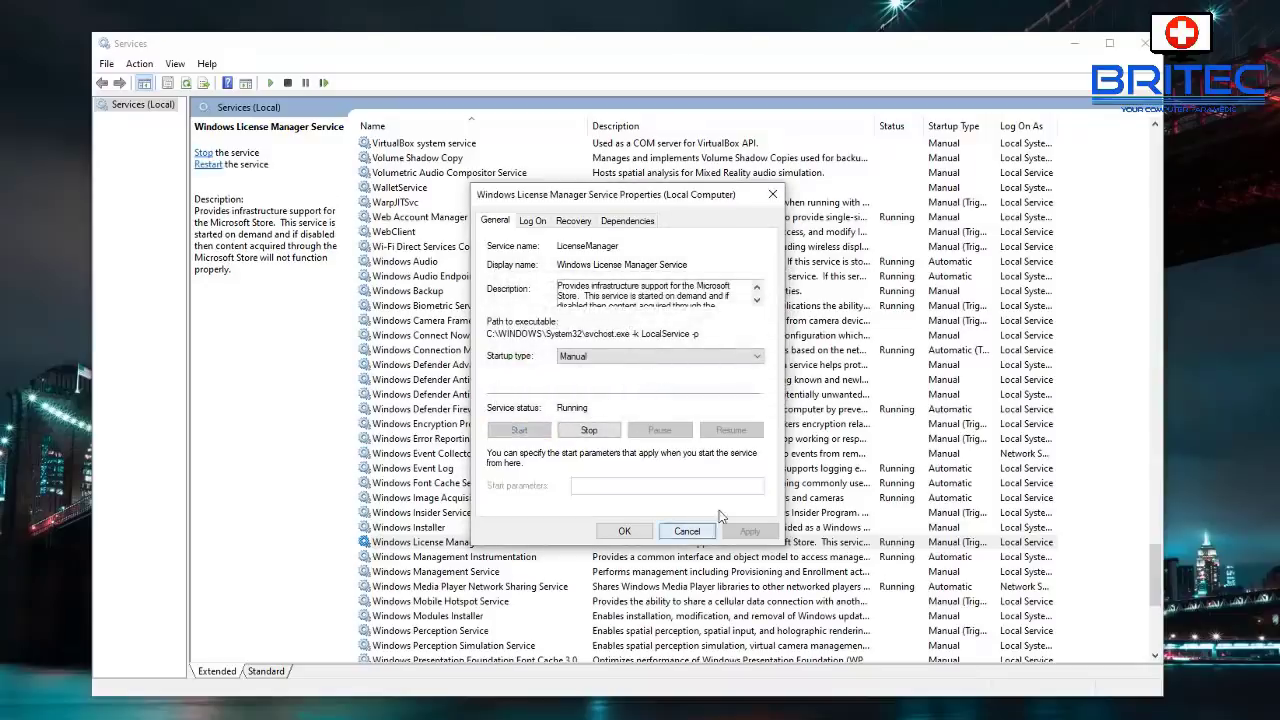
pyautogui.click(629, 537)
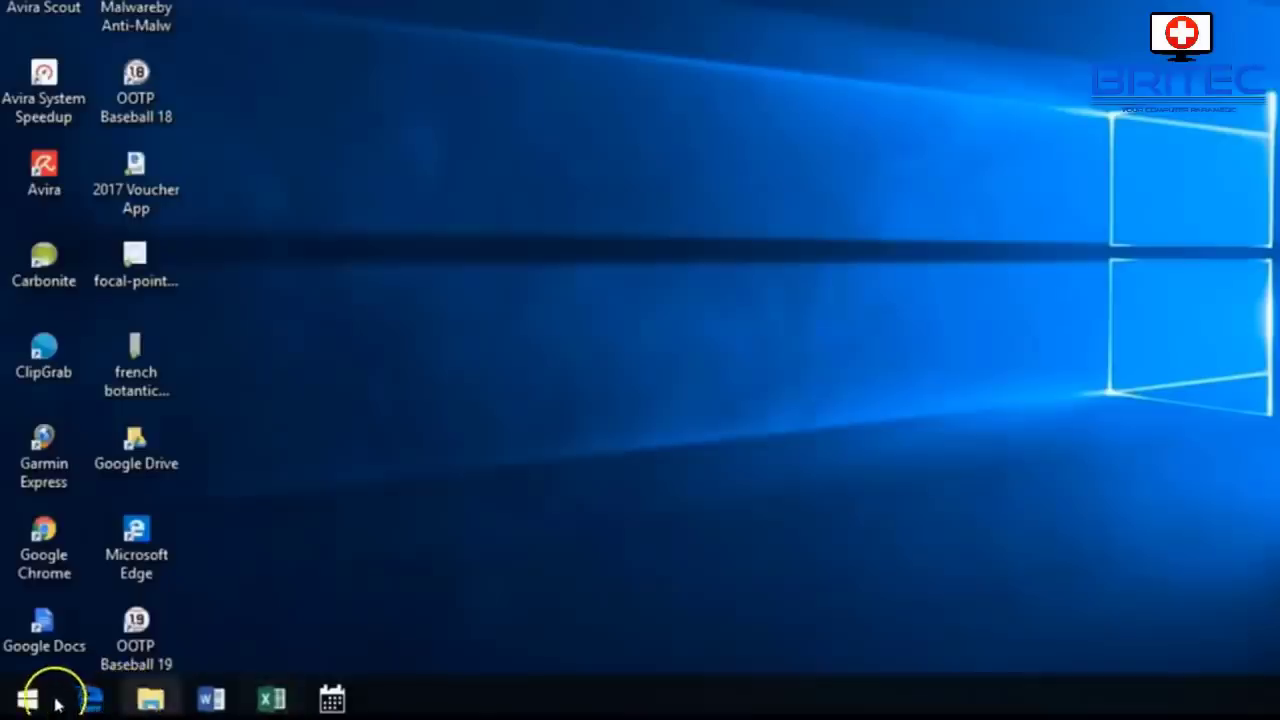
# Search Windows for "activ" and open the Activation settings page.
pyautogui.press('super+s')
pyautogui.write('acti')
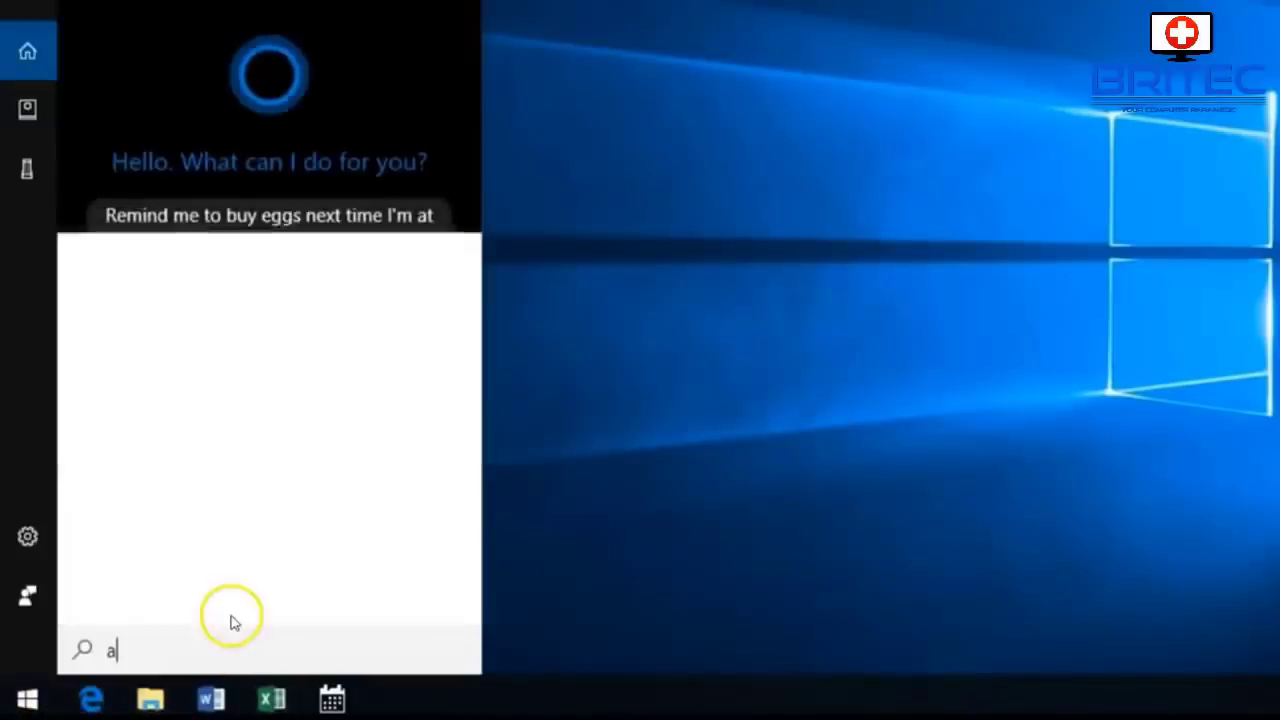
pyautogui.write('v')
pyautogui.click(217, 113)
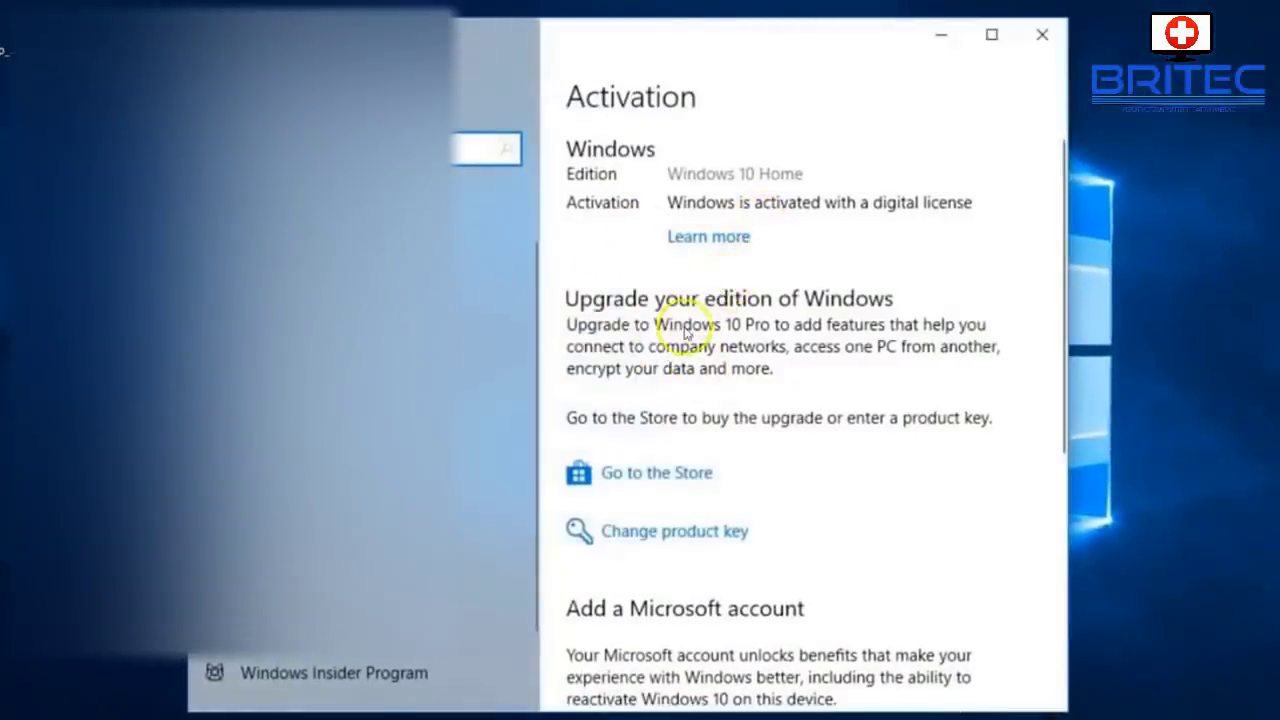
# Review the options on the Activation page and start changing the Windows product key.
pyautogui.scroll(-5, 808, 435)
pyautogui.scroll(6, 805, 432)
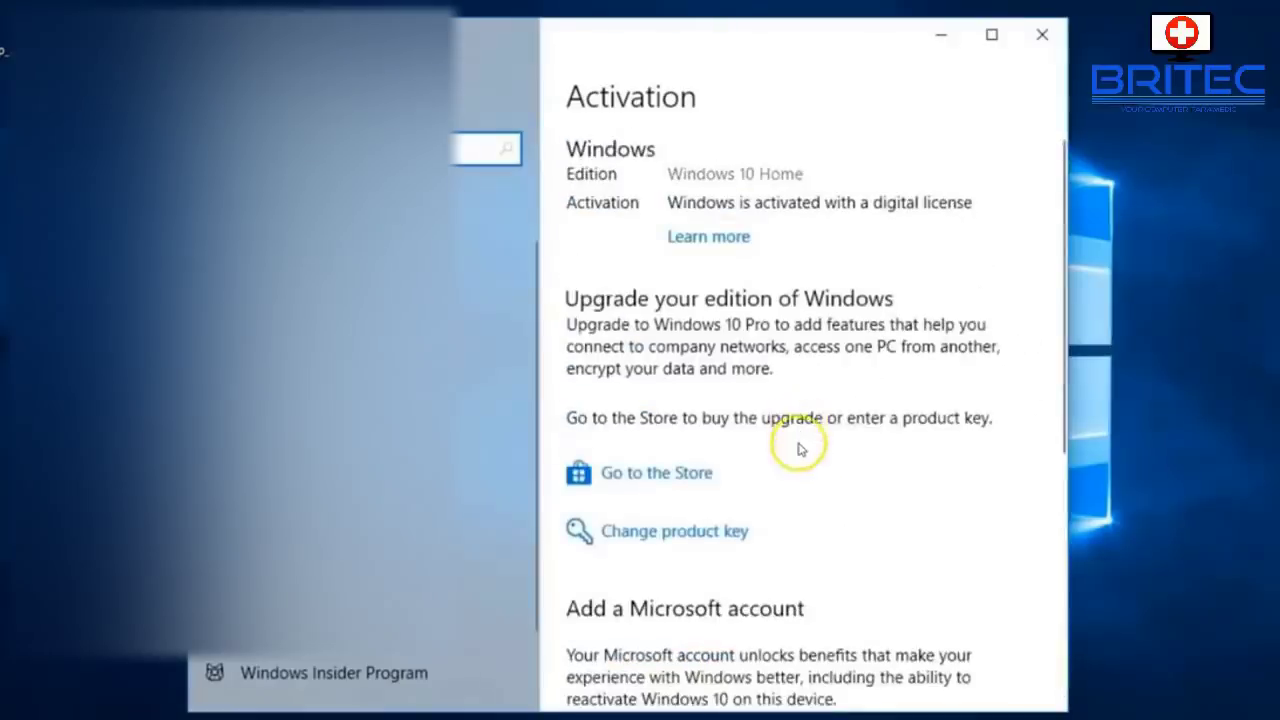
pyautogui.scroll(-5, 803, 447)
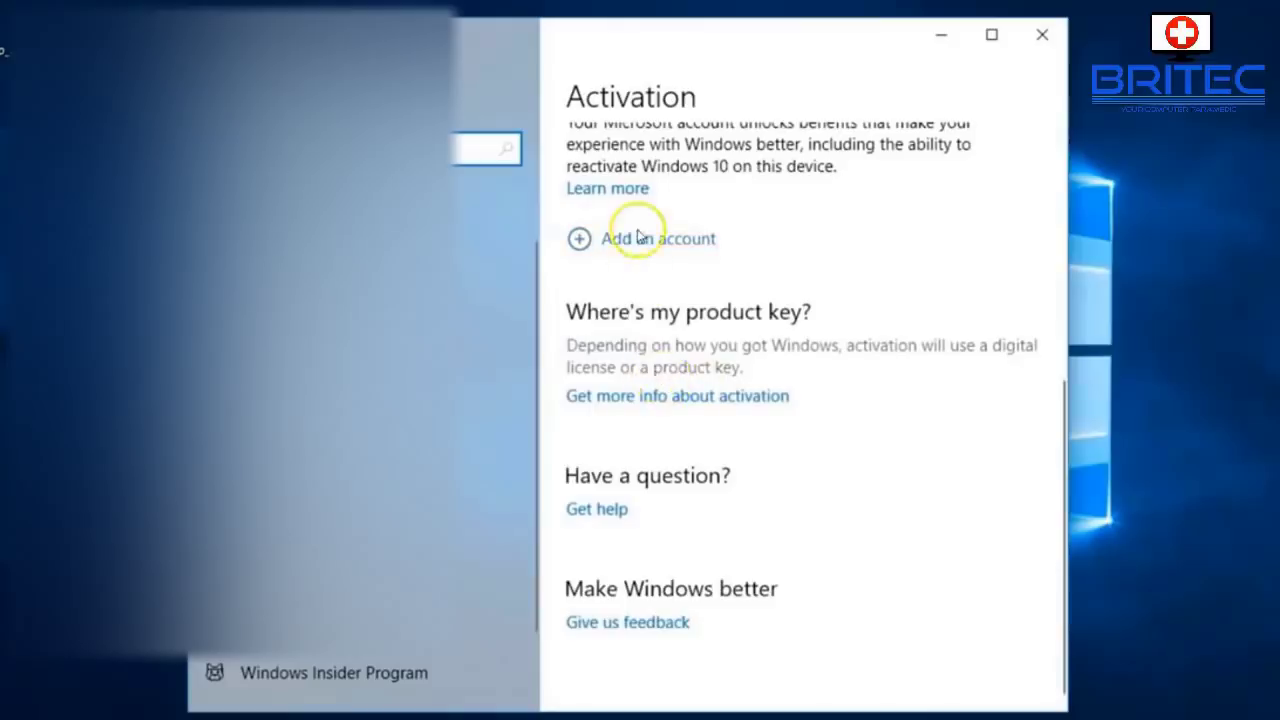
pyautogui.scroll(5, 766, 406)
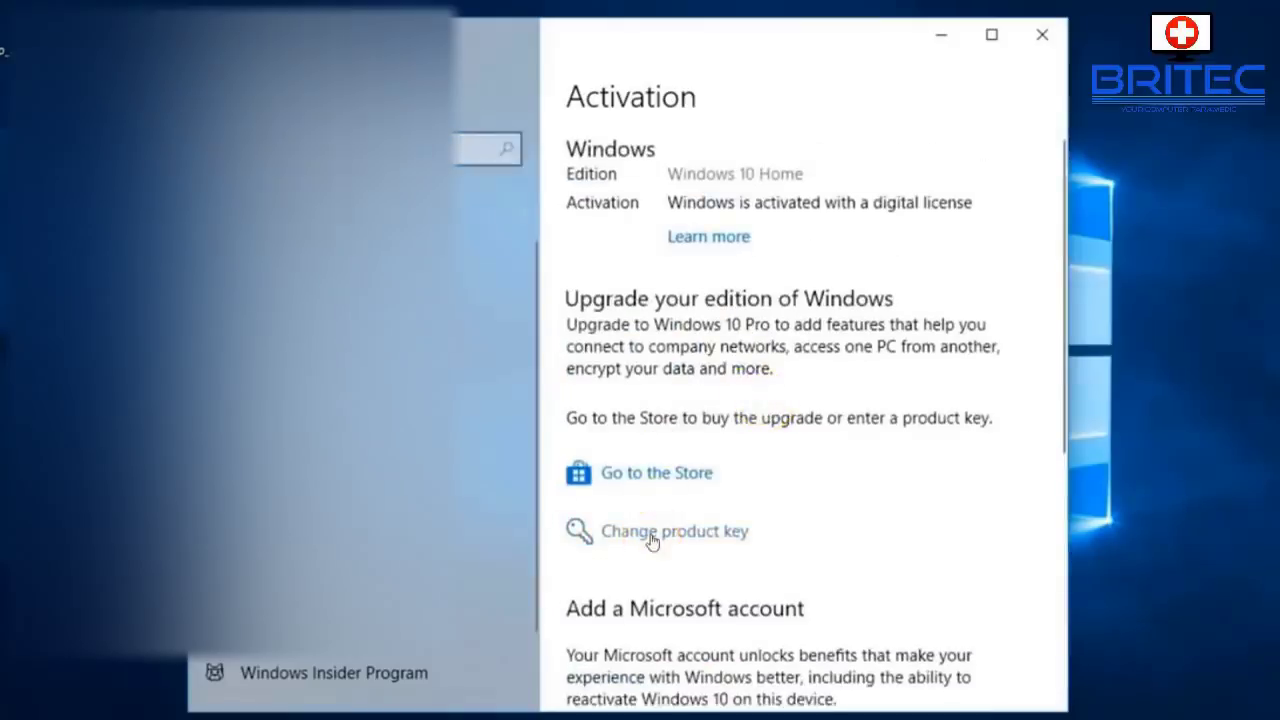
pyautogui.click(652, 540)
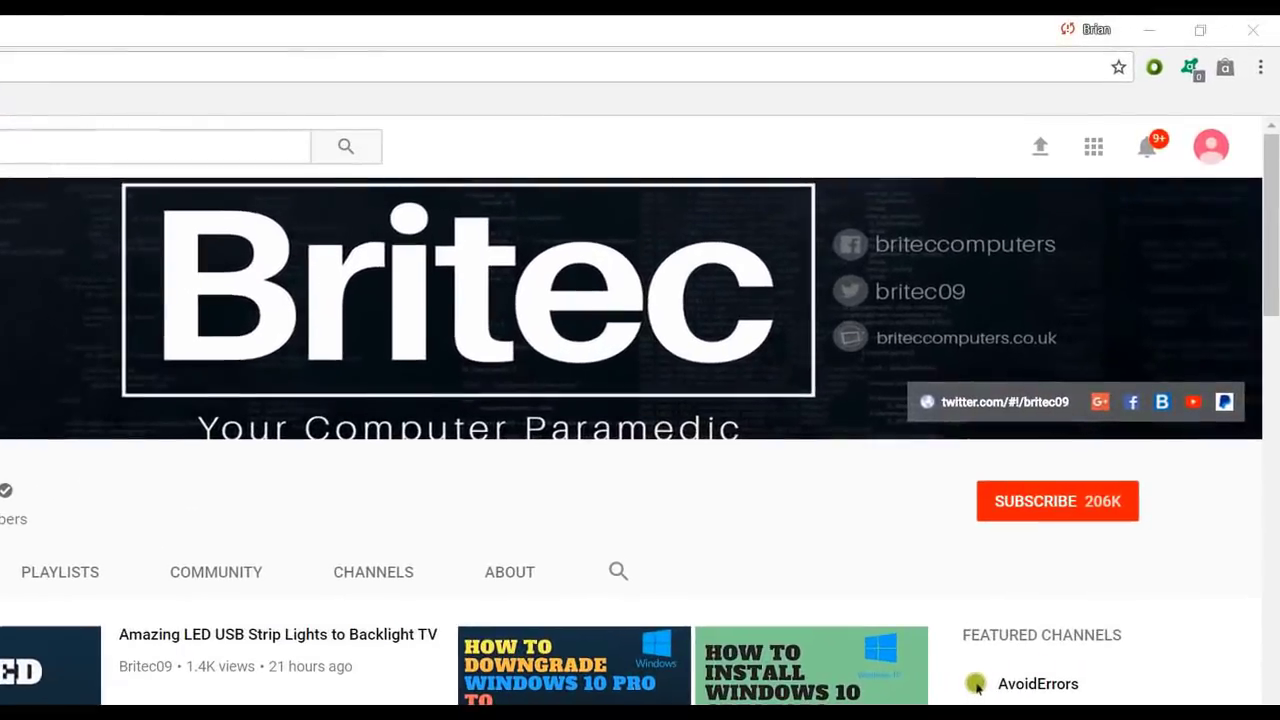
# Switch to the Britec channel page on YouTube and subscribe to the channel.
pyautogui.click(1075, 514)
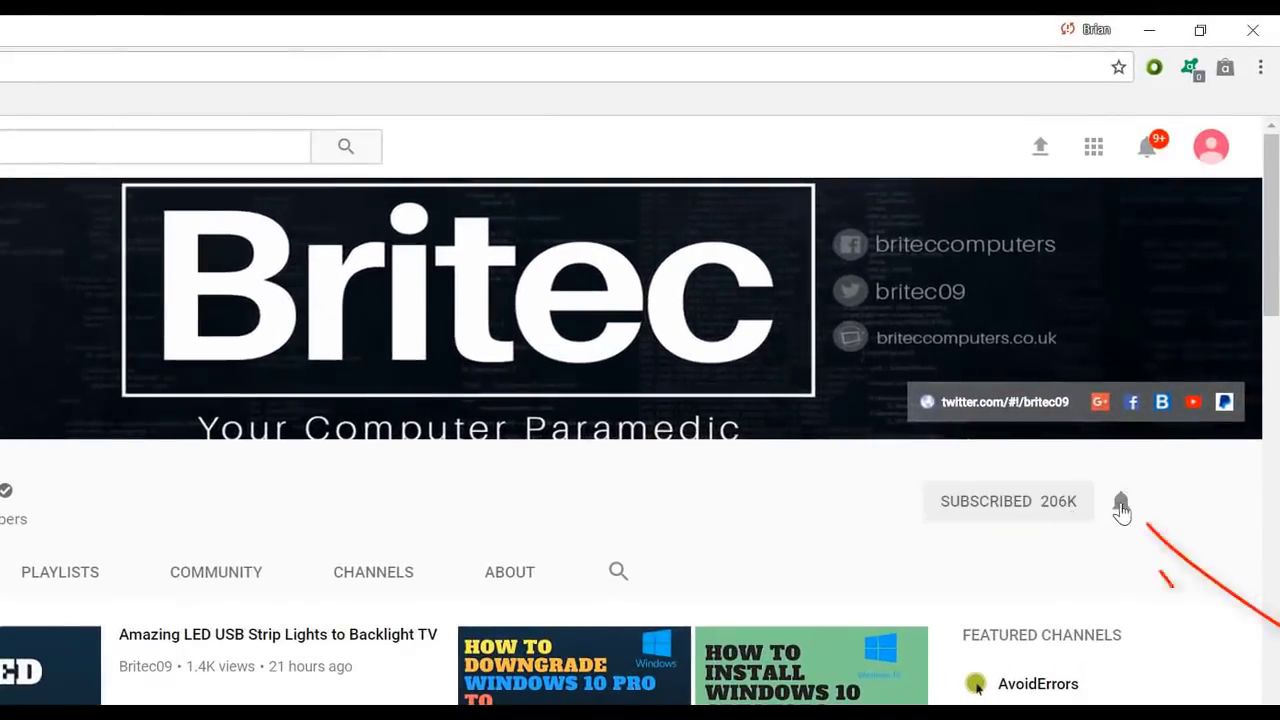